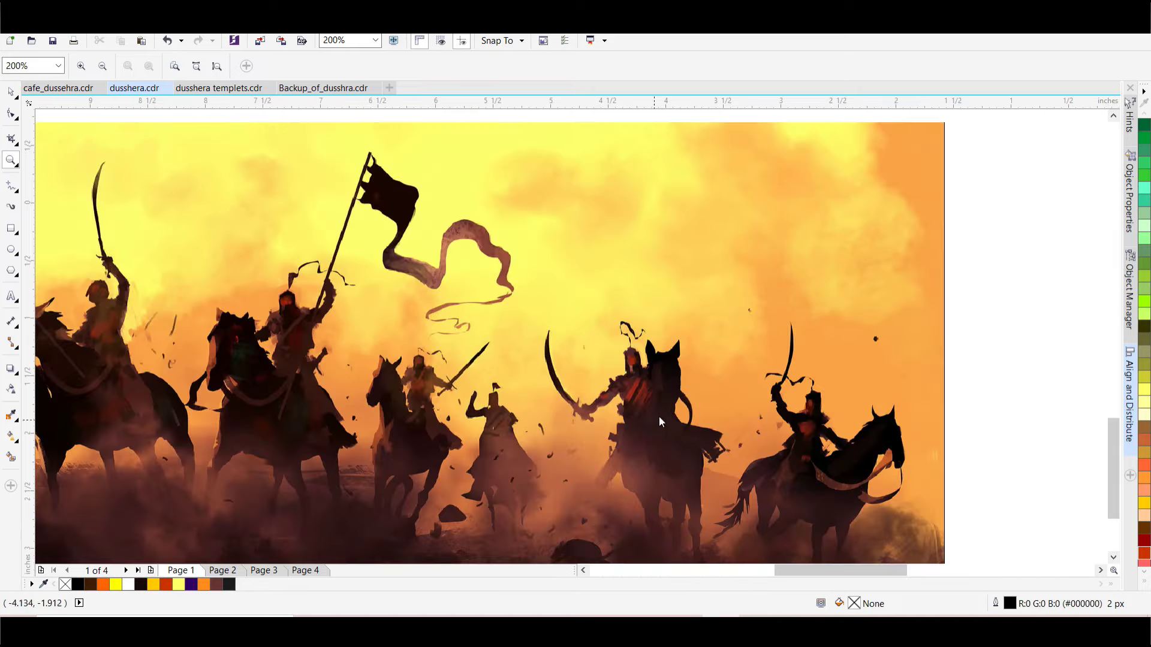
Draw a rectangle about 8.5 by 8 inches over the blank page.
scroll(344, 355, "down", 3)
scroll(268, 337, "up", 2)
scroll(221, 374, "down", 2)
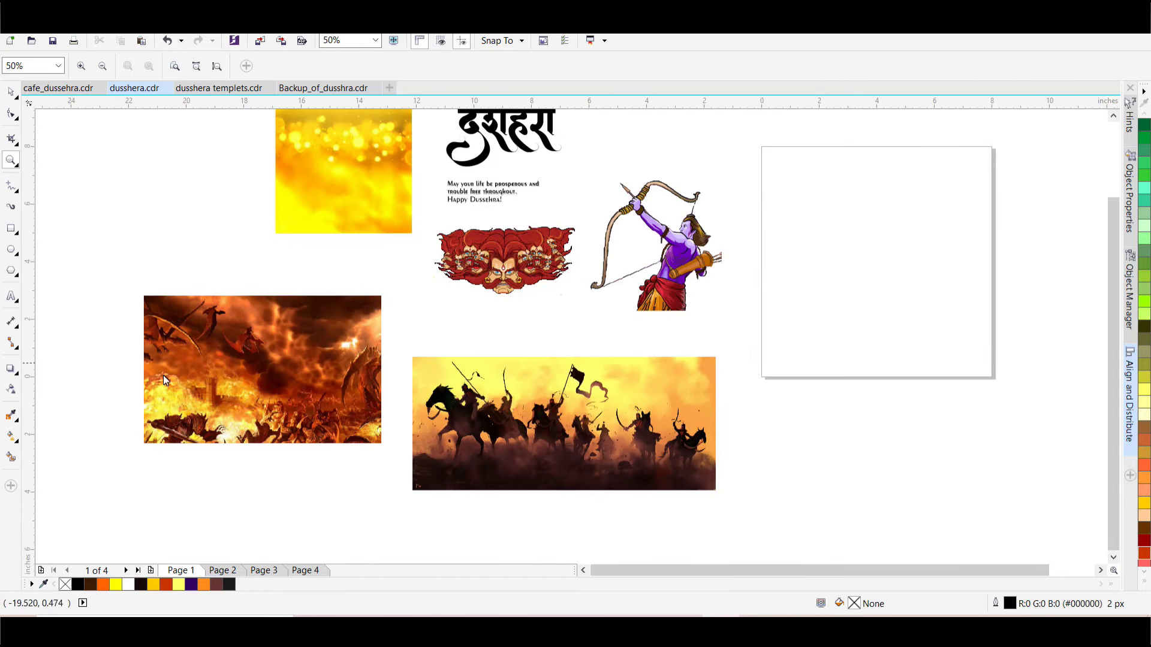
scroll(163, 375, "down", 1)
left_click_drag(187, 222, 713, 423)
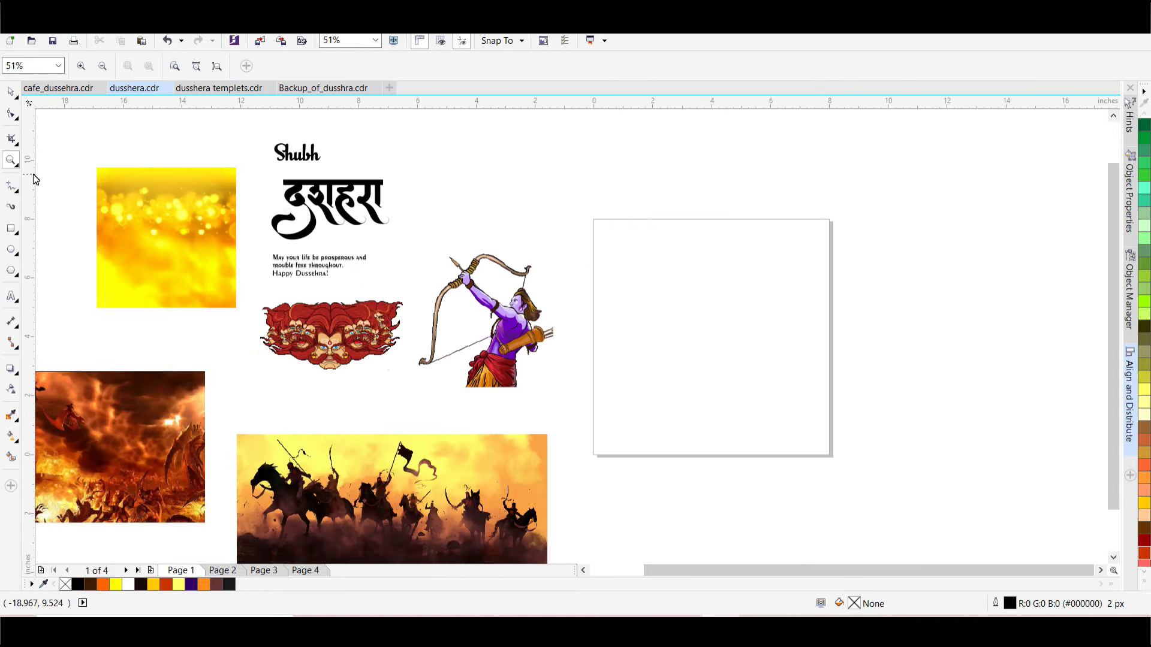
left_click(11, 228)
left_click_drag(590, 218, 840, 457)
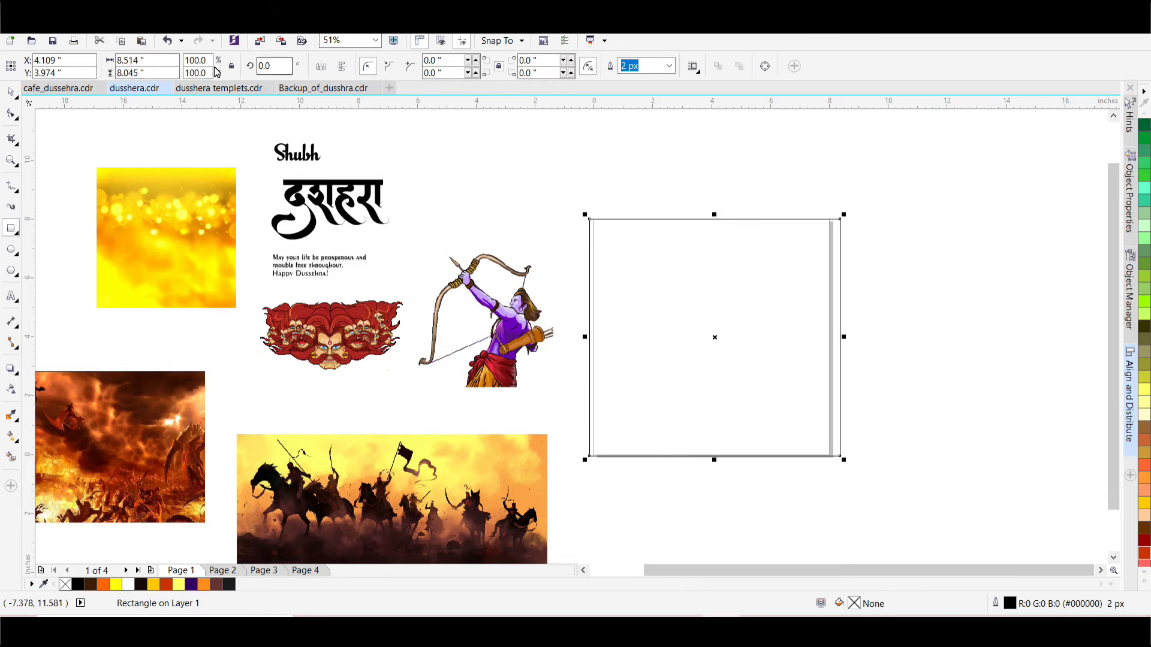
Set the rectangle's width and height to 8 inches and centre it on the page.
left_click(149, 64)
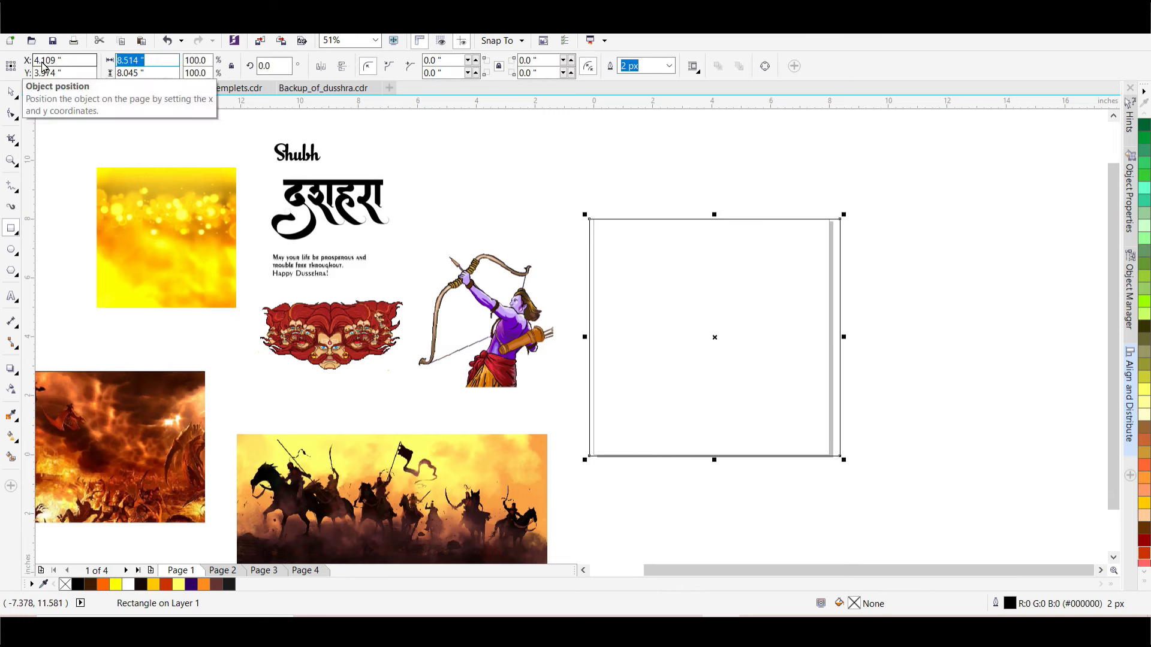
type("88")
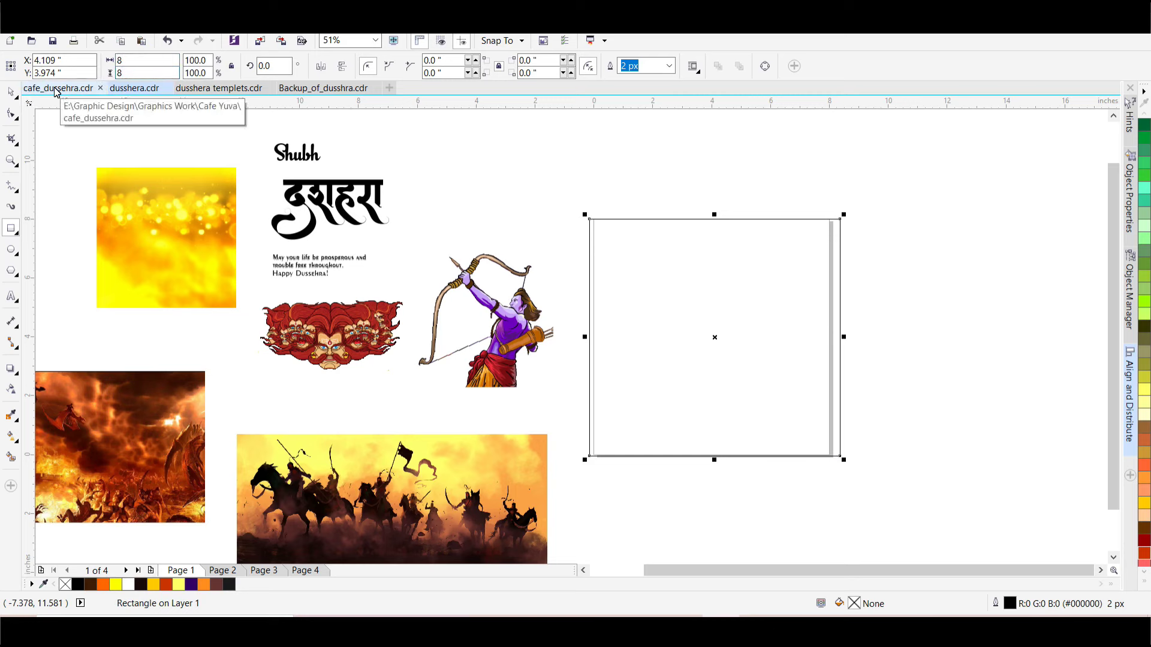
key("Return")
key("p")
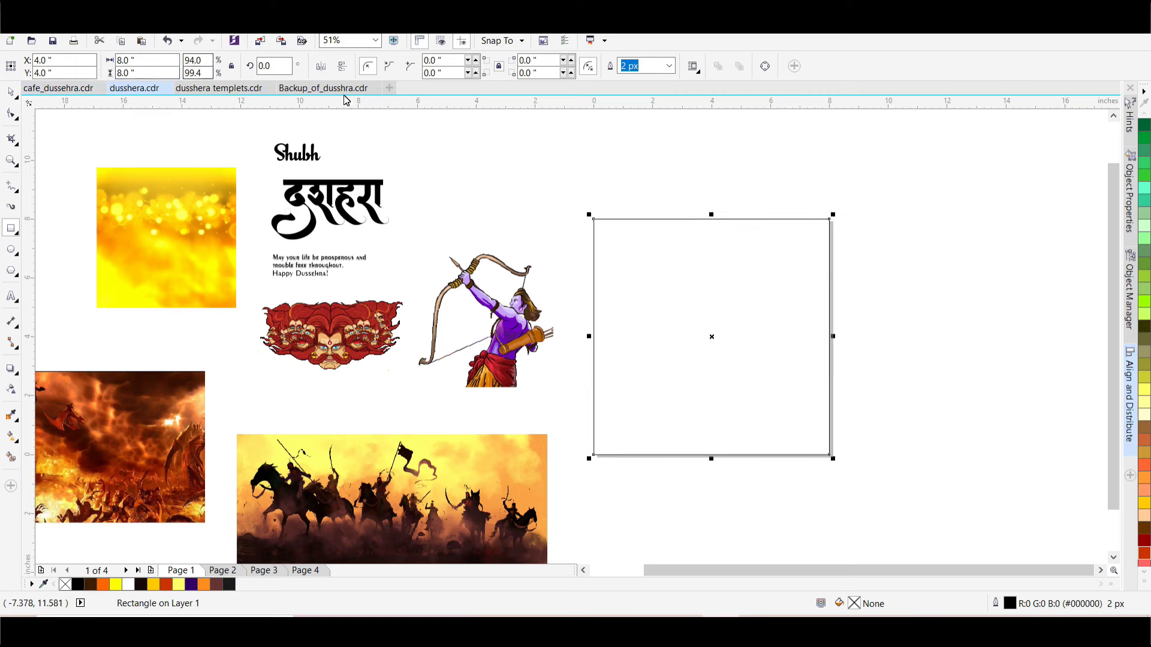
Fill the page-sized square with orange (#FF6600) and remove its outline.
key("space")
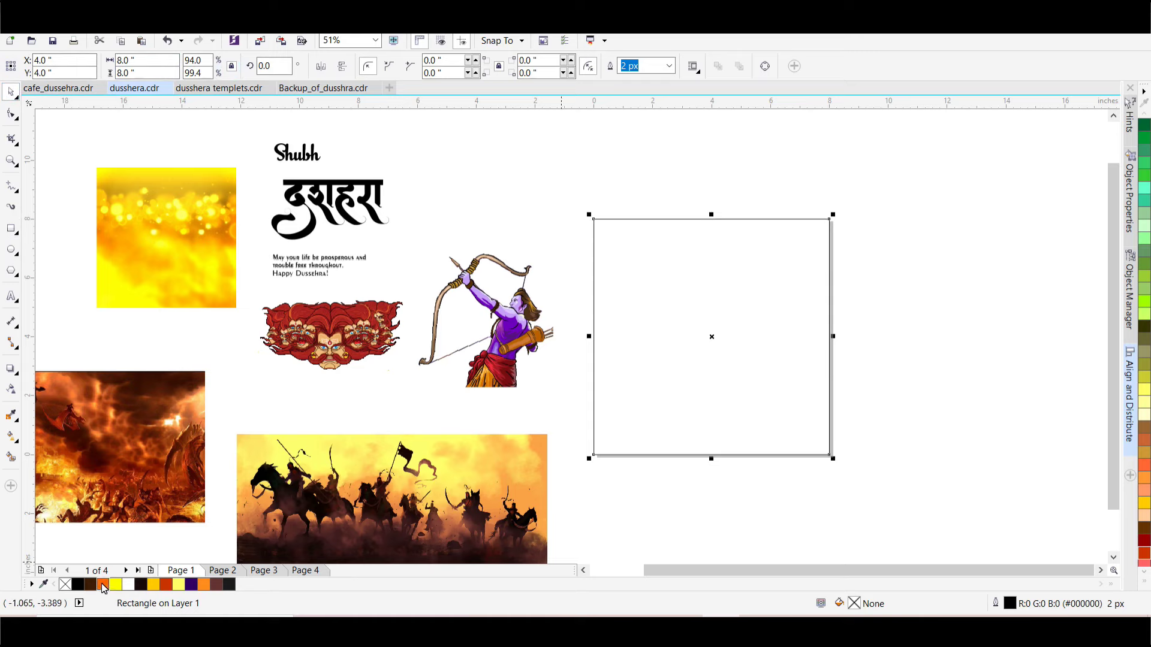
left_click(103, 585)
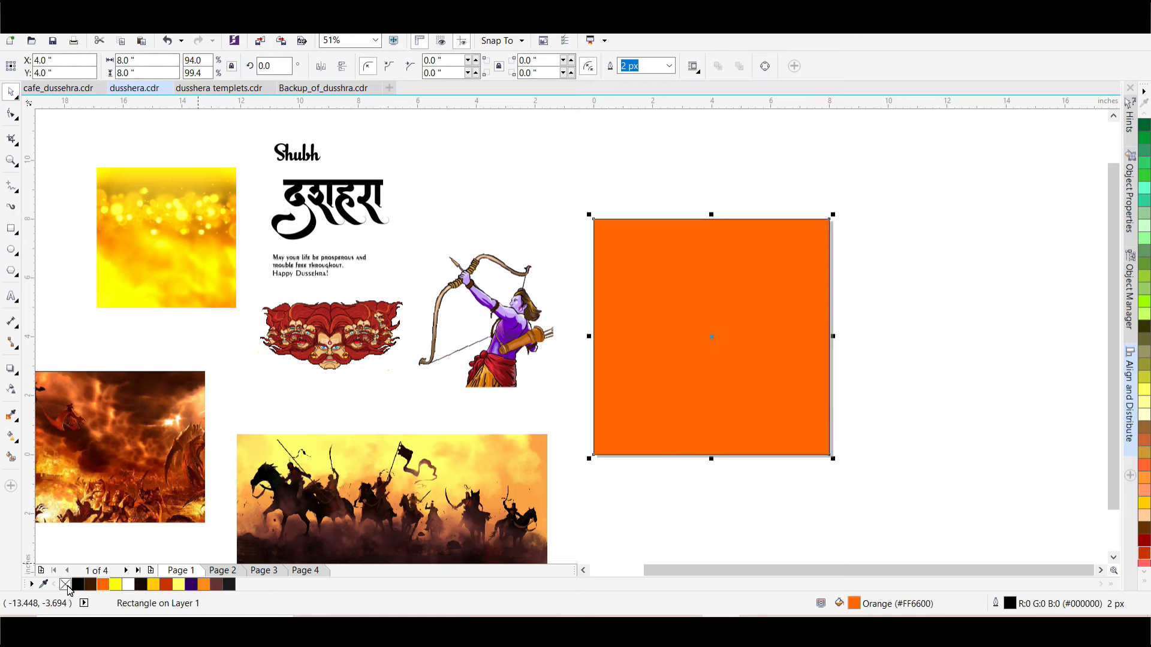
left_click(378, 389)
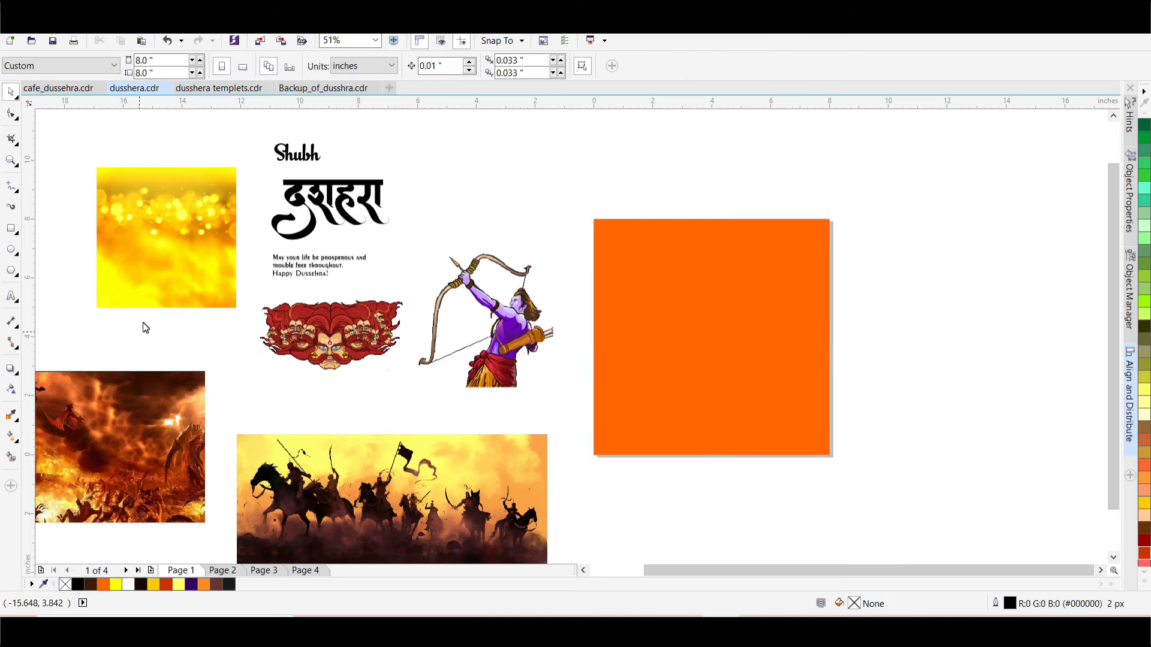
Move the horse riders image over the square's lower part and fade its upper area with a linear transparency.
left_click(512, 332)
left_click_drag(422, 501, 722, 421)
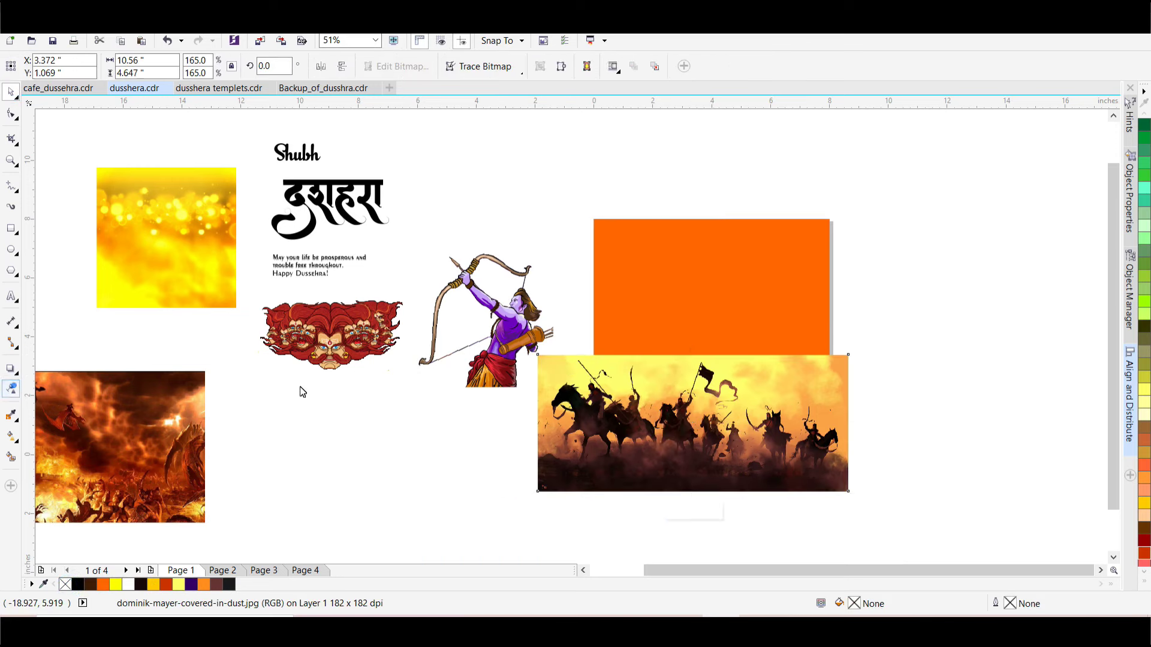
left_click_drag(679, 474, 679, 365)
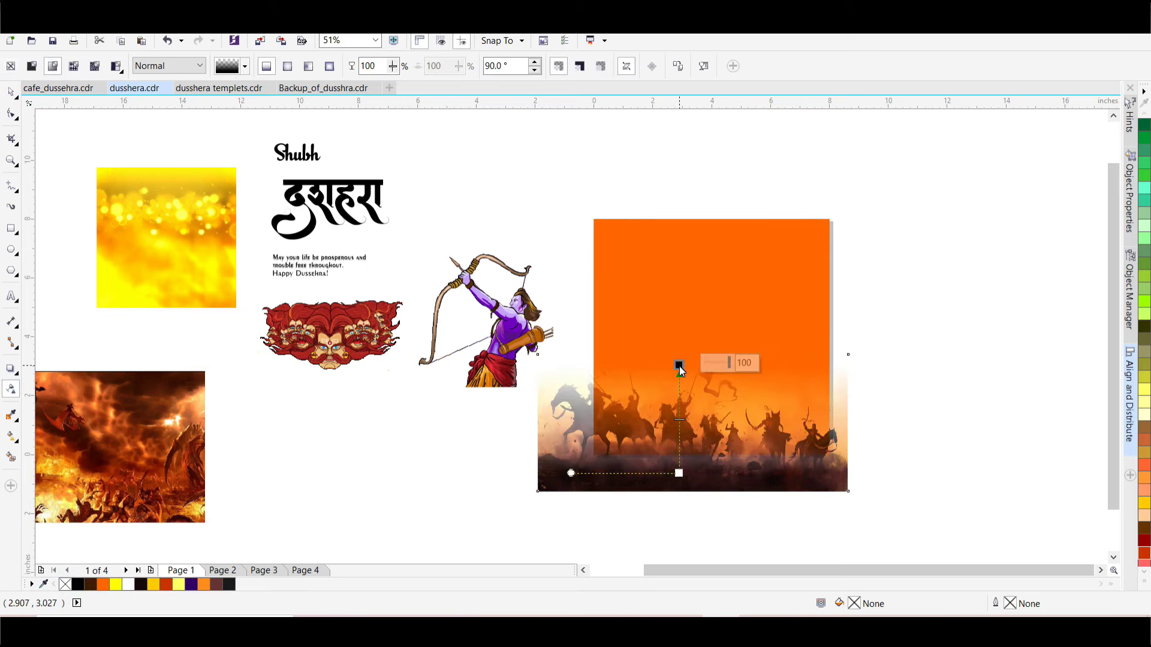
Shift the faded riders image up and right within the square's lower half and PowerClip it inside the orange square.
left_click(11, 92)
left_click_drag(783, 443, 865, 415)
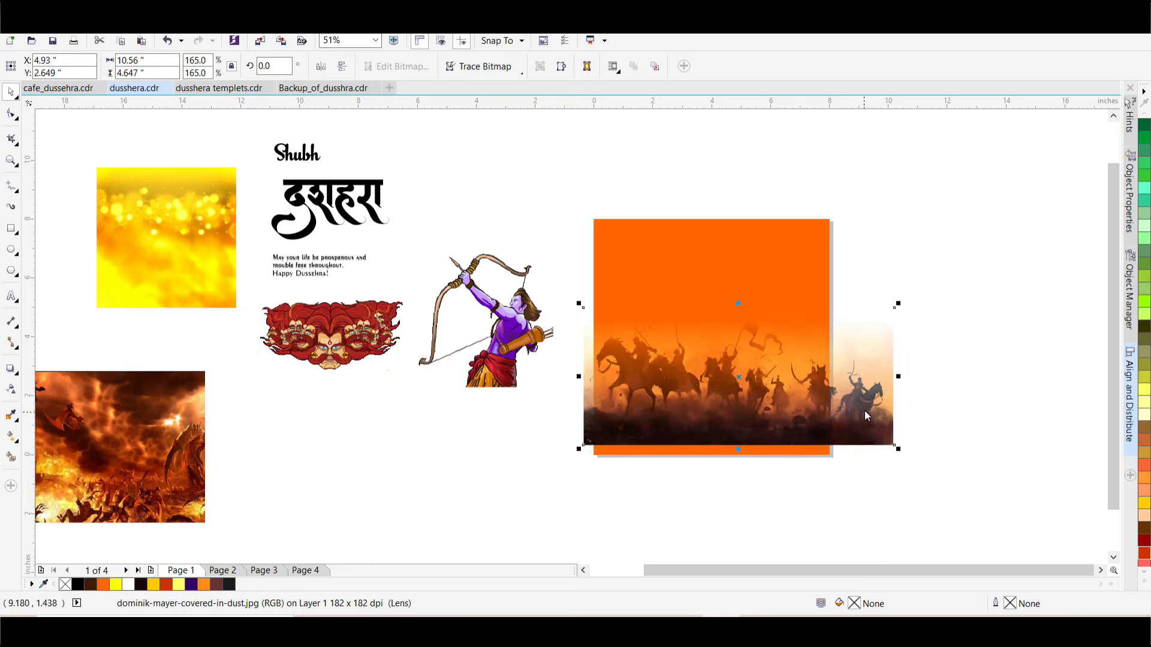
right_click(867, 396)
key("Escape")
left_click(720, 271)
Move the fiery battle image to the square's upper right corner and fade it out towards its bottom with a linear transparency.
left_click_drag(82, 480, 916, 259)
scroll(779, 261, "down", 3)
scroll(812, 257, "up", 3)
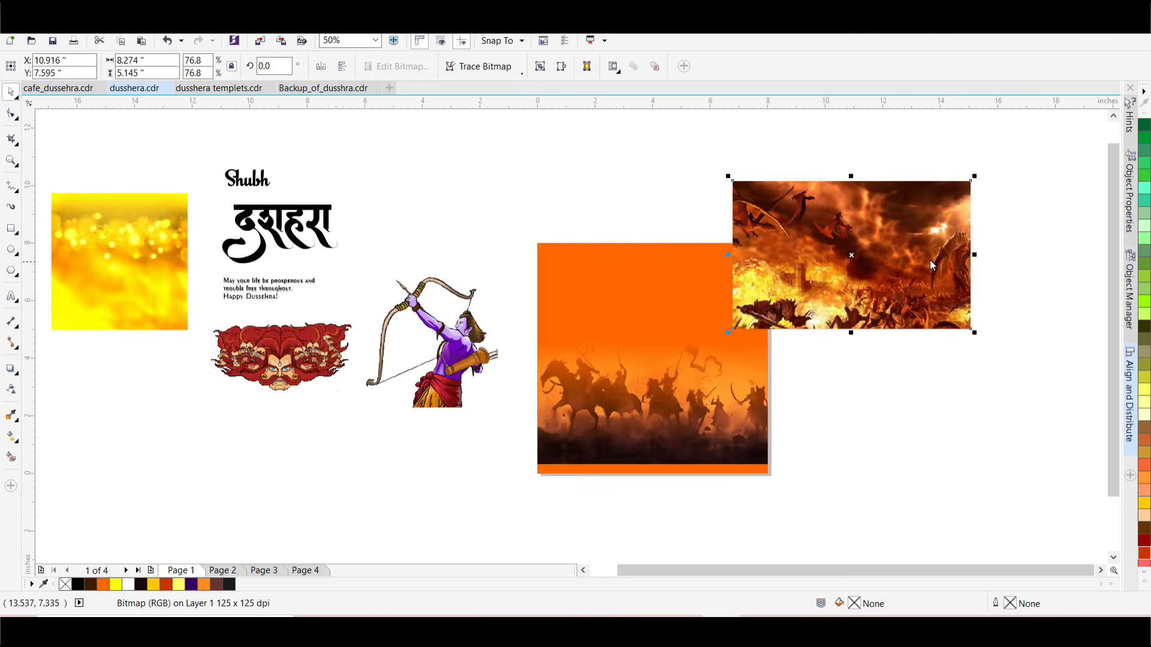
left_click(17, 391)
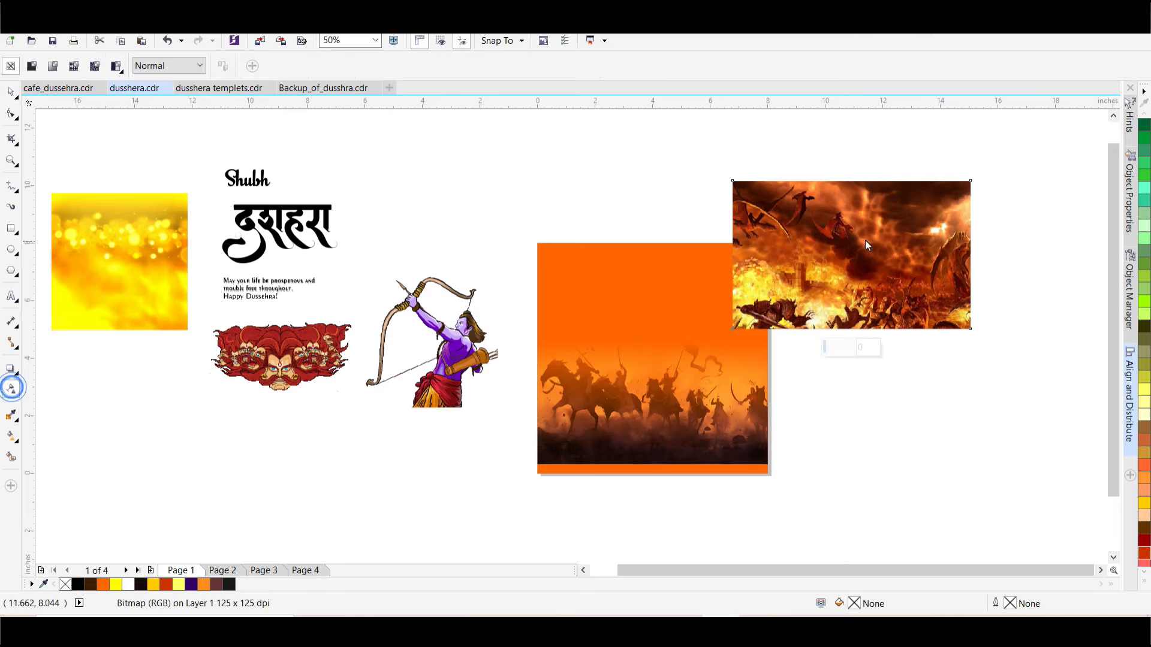
left_click_drag(856, 297, 854, 313)
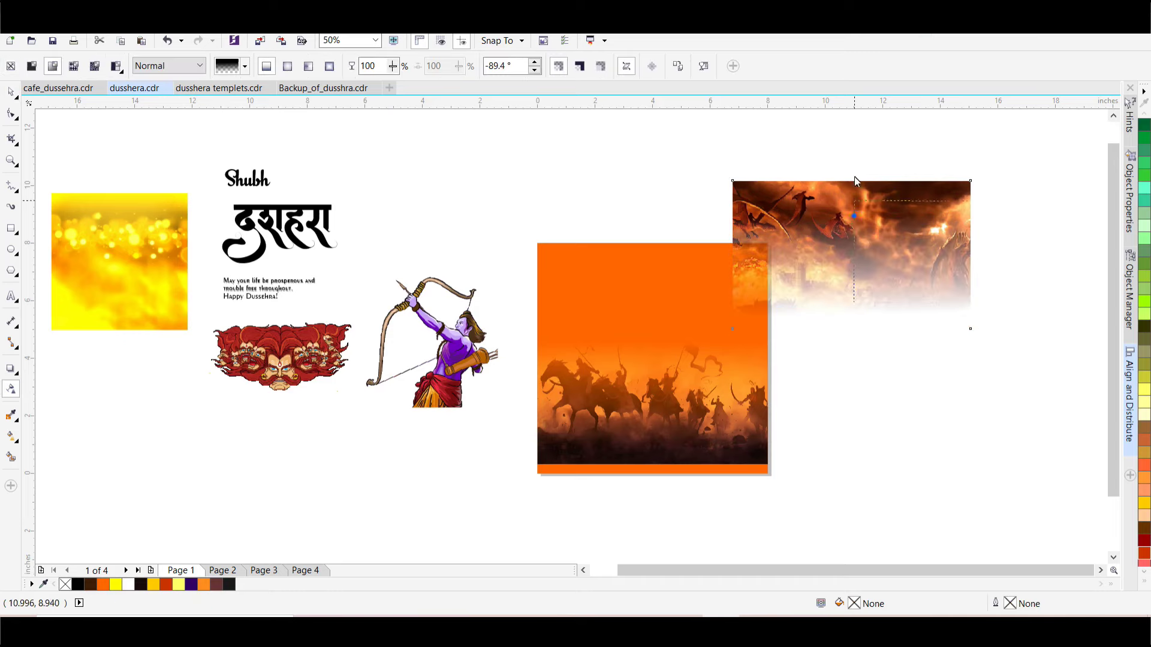
left_click_drag(855, 139, 854, 136)
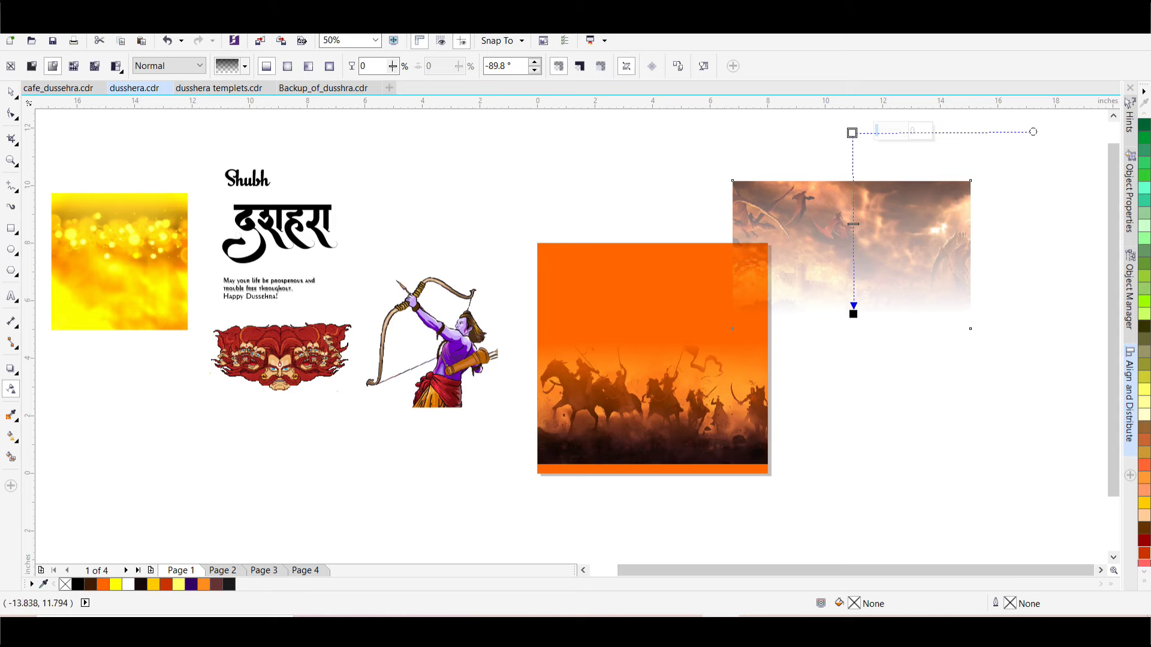
Move the faded battle image to the square's upper left corner and PowerClip it inside the orange square.
left_click(12, 91)
left_click_drag(814, 217, 553, 240)
right_click(537, 218)
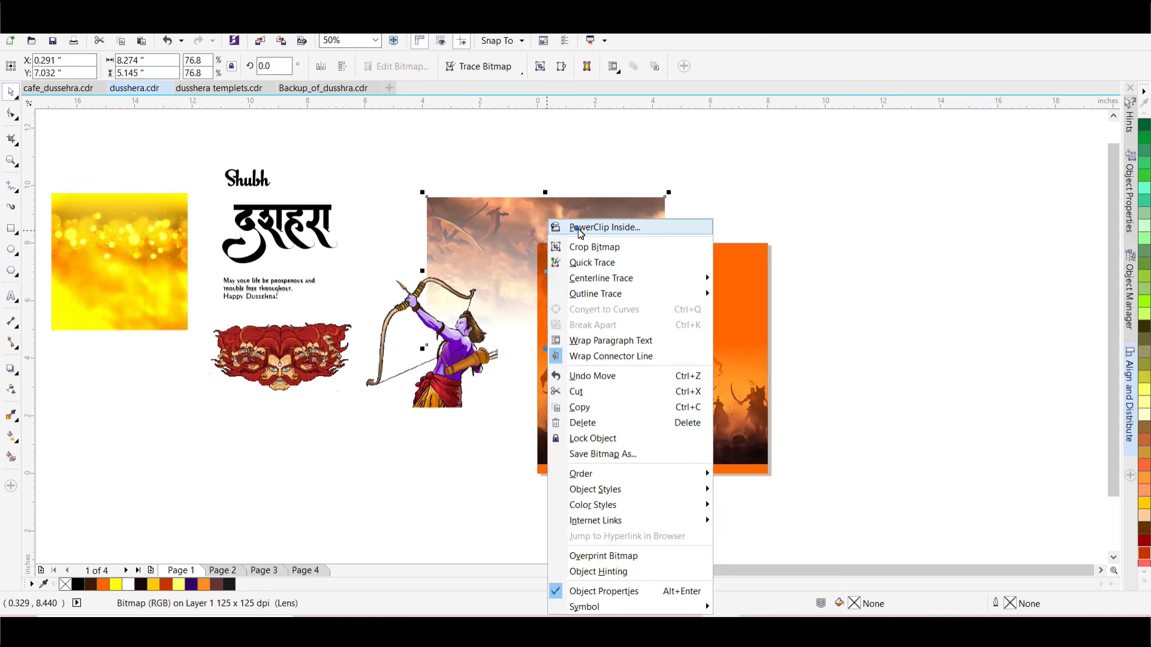
left_click(576, 228)
left_click(712, 269)
Edit the PowerClip contents to position the battle image across the square's top, and finish editing.
left_click(615, 492)
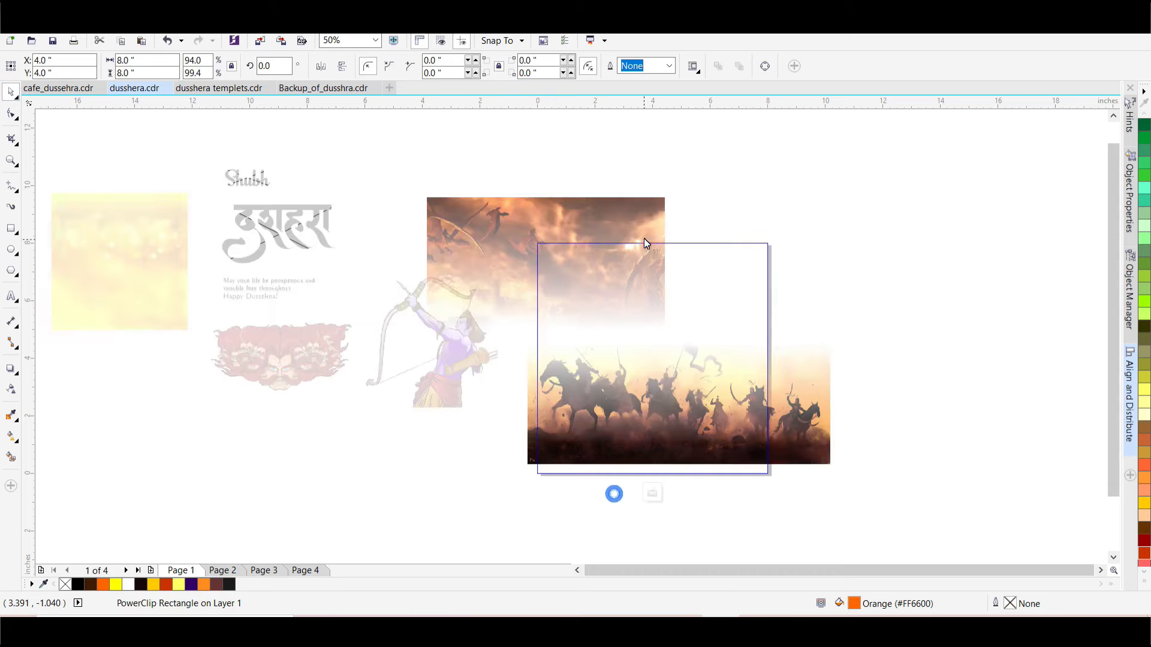
left_click_drag(617, 226, 724, 259)
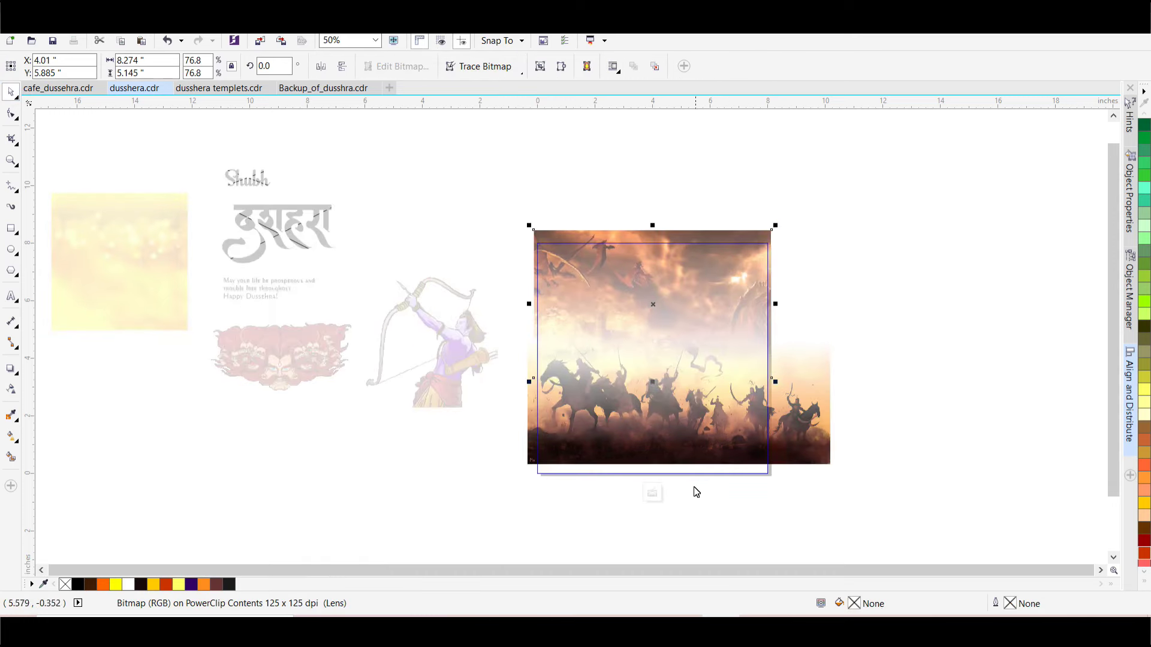
left_click(653, 493)
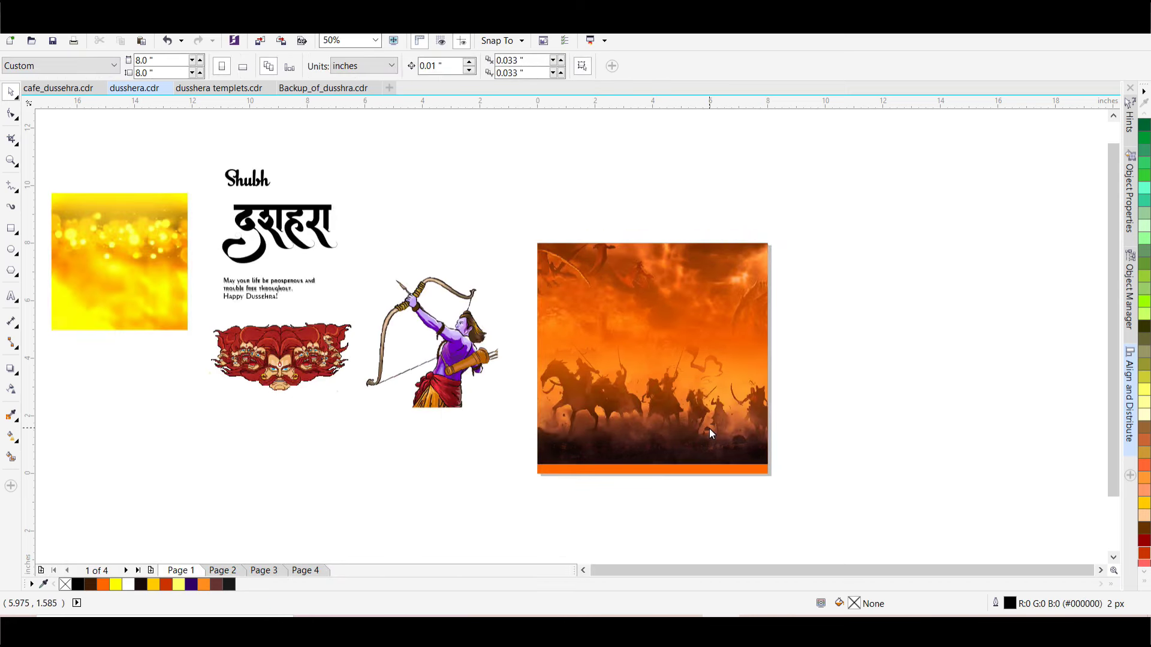
scroll(769, 357, "up", 1)
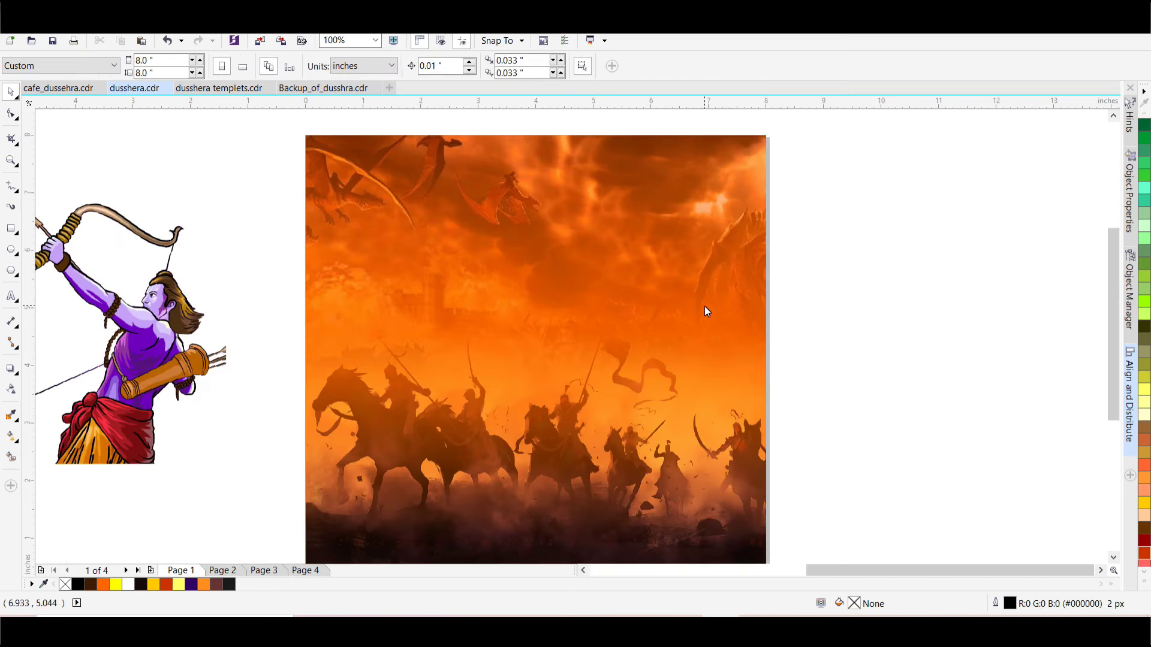
scroll(703, 306, "down", 1)
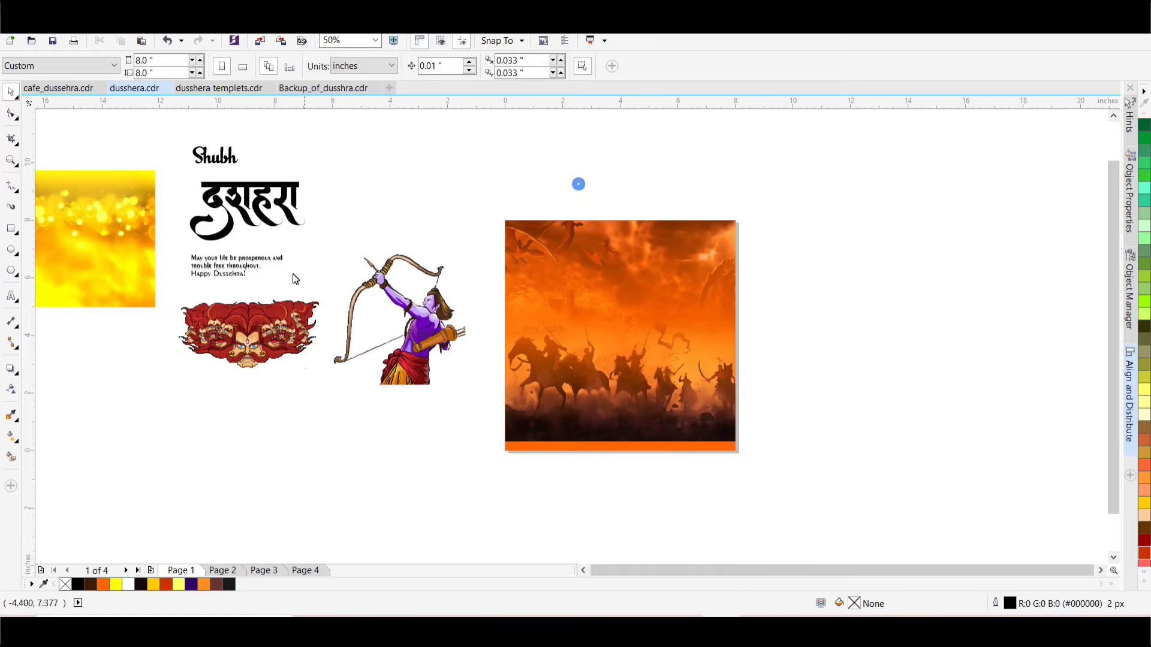
Draw a rectangle about 9.3 by 3.4 inches across the bottom of the poster square and fill it with black.
left_click(414, 336)
left_click(339, 433)
key("F6")
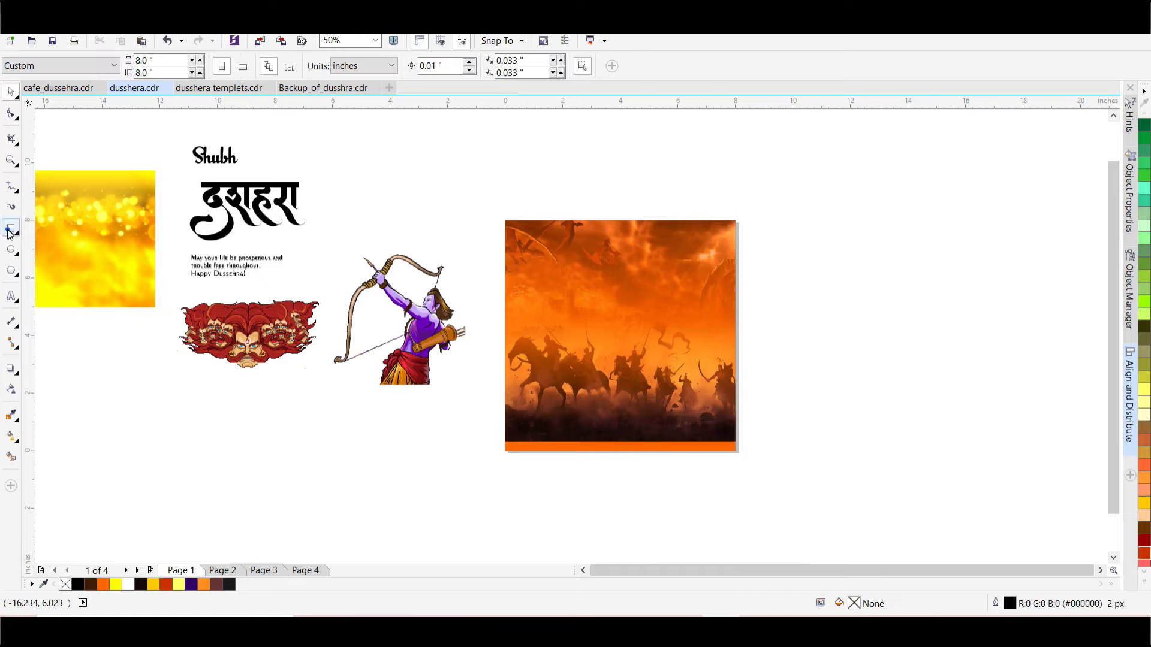
left_click_drag(756, 477, 487, 380)
left_click(93, 585)
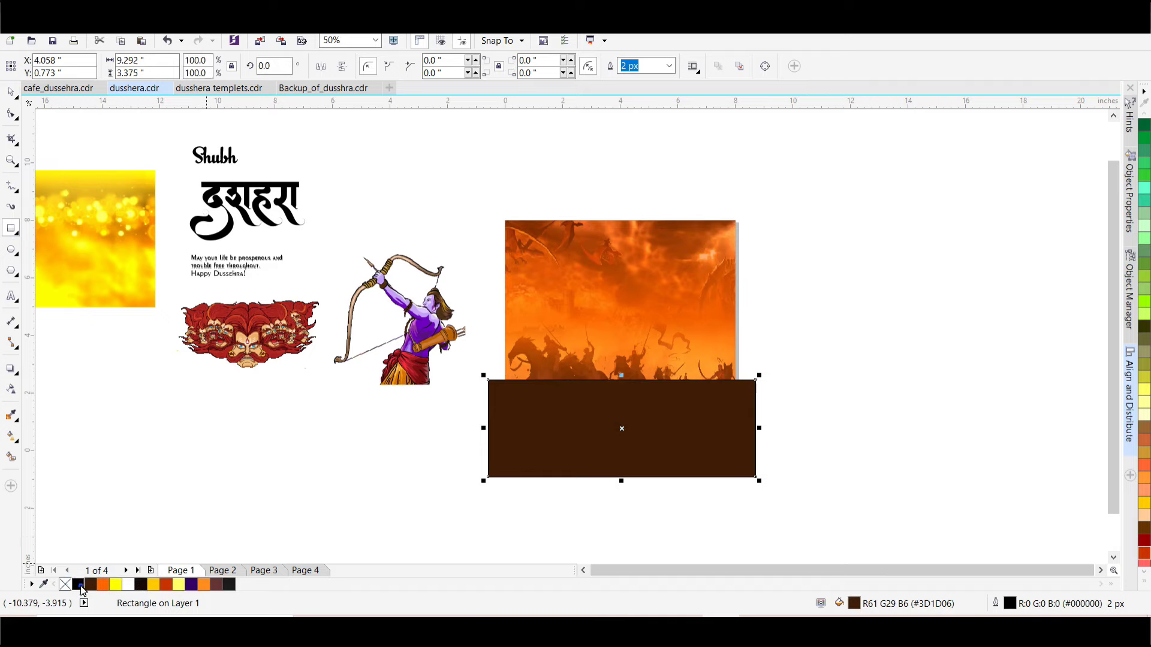
left_click(79, 585)
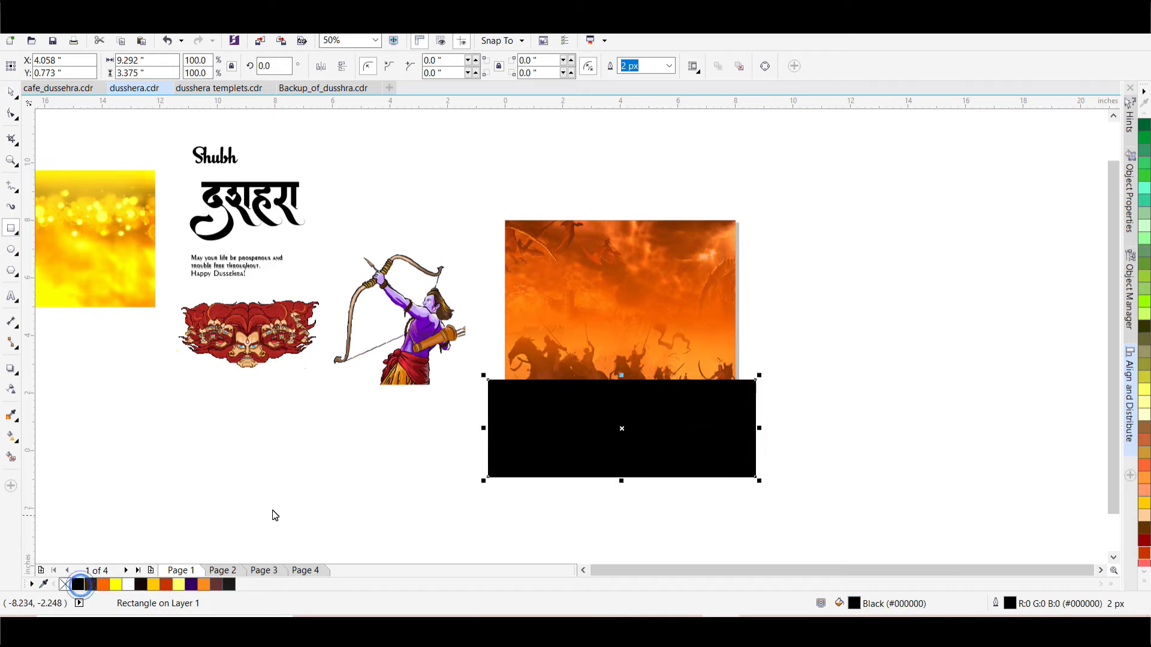
Fade the black rectangle upwards with a linear transparency and move it up to cover the square's bottom edge.
left_click(13, 391)
left_click_drag(557, 465, 555, 380)
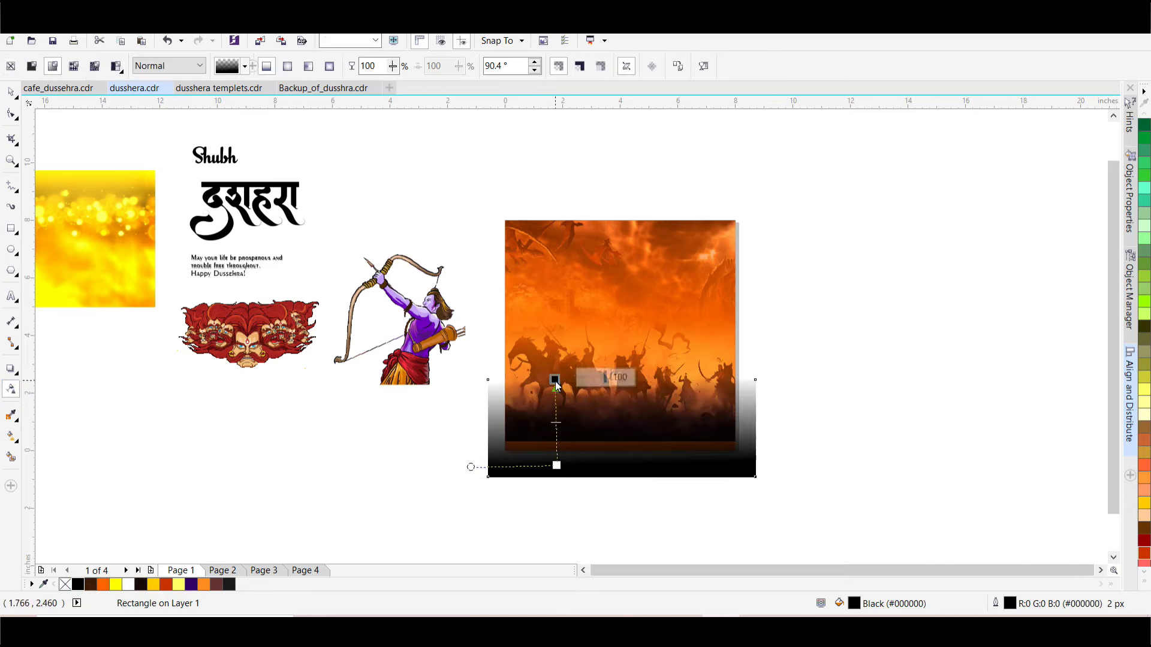
left_click(11, 94)
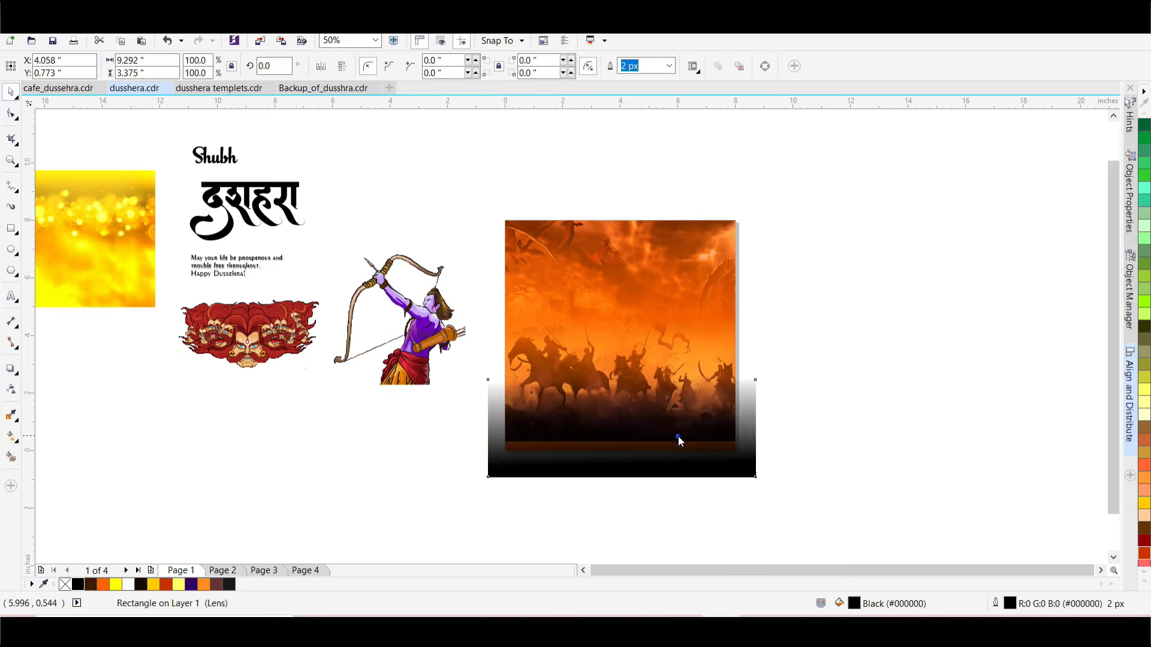
left_click_drag(678, 436, 702, 441)
scroll(698, 435, "up", 2)
scroll(689, 427, "down", 2)
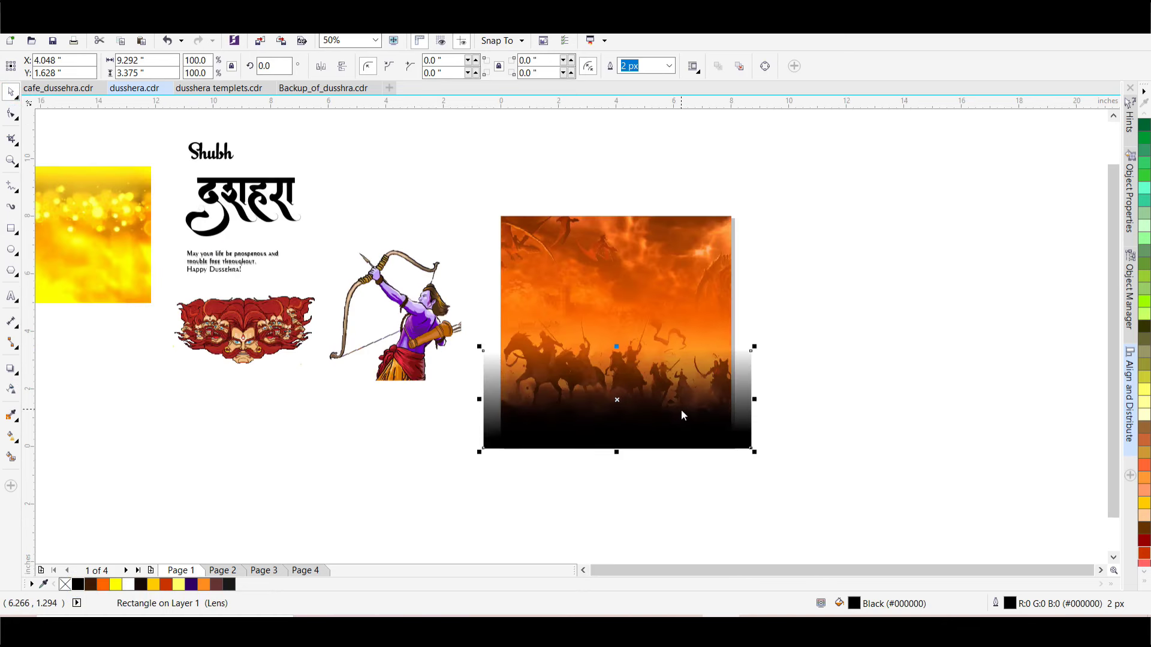
PowerClip the faded black rectangle inside the poster square.
right_click(681, 410)
left_click(743, 55)
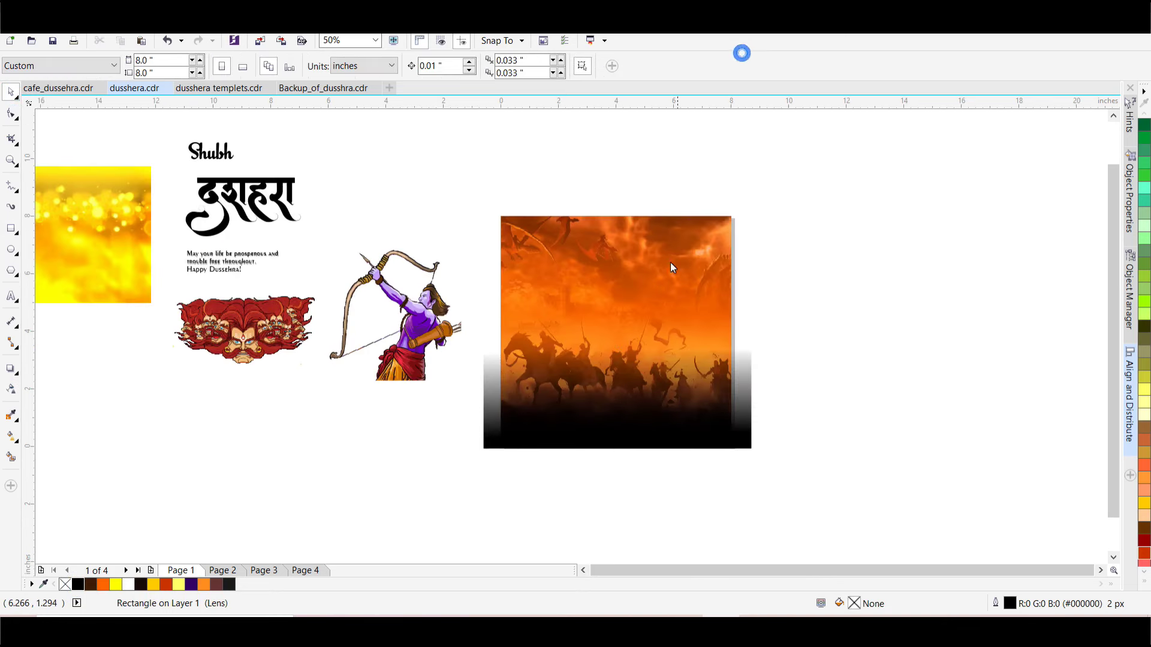
left_click(666, 268)
left_click(839, 338)
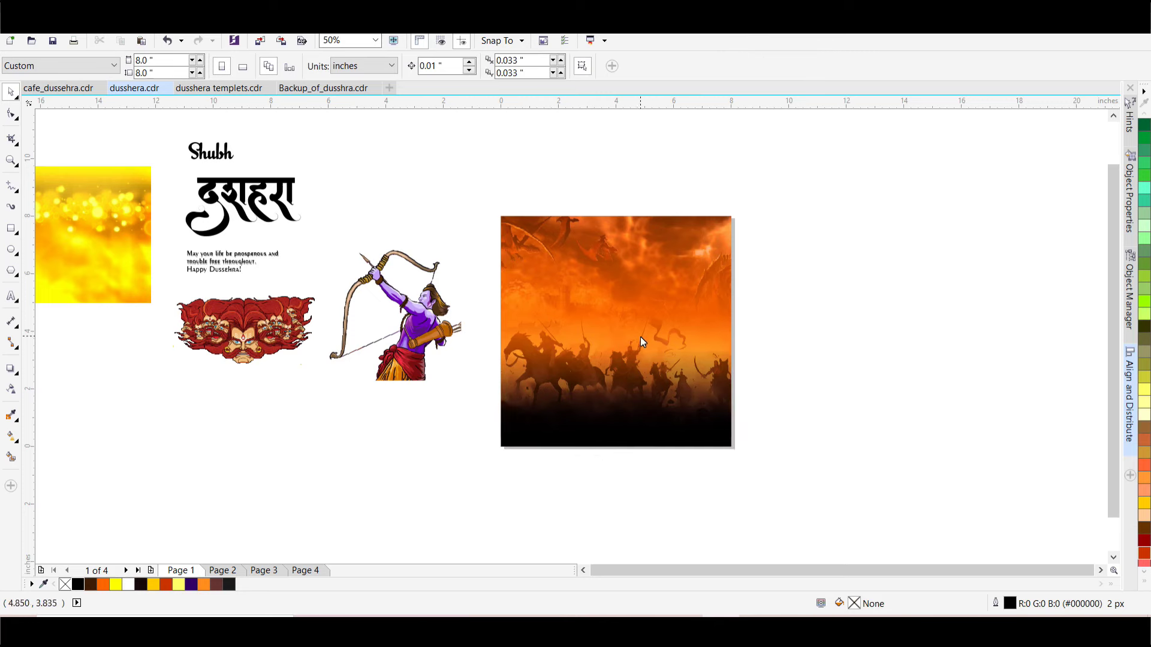
Move the archer onto the poster square and align it to the square's right and bottom edges.
left_click_drag(426, 337, 633, 367)
left_click(655, 253, "shift")
key("ctrl+shift+a")
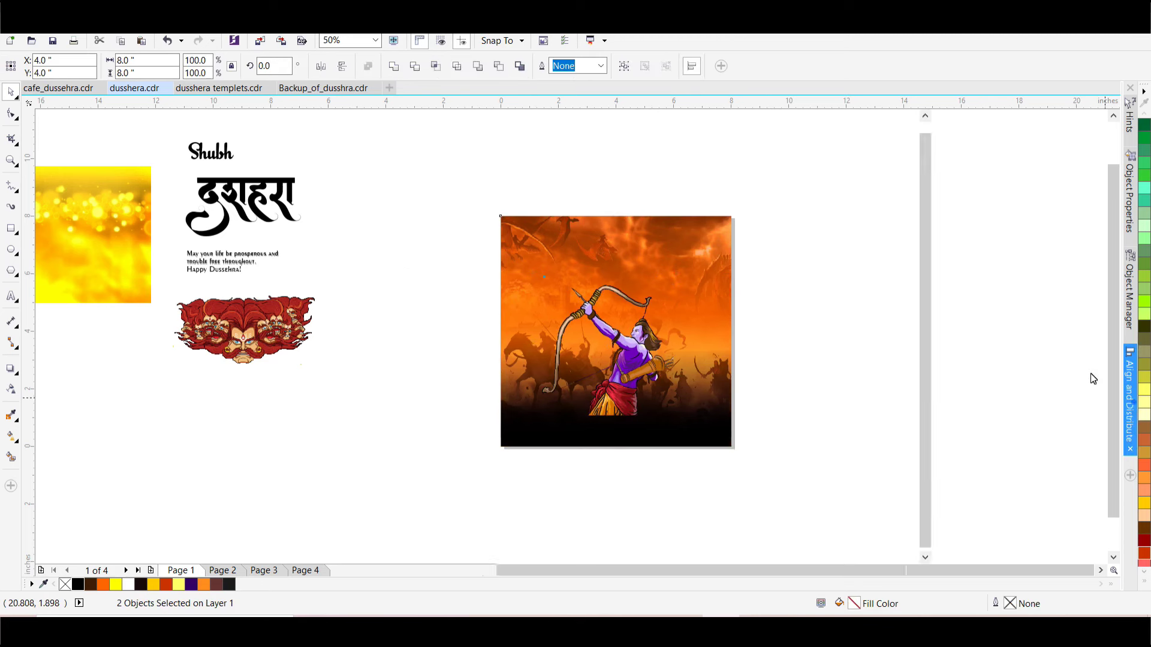
left_click(998, 122)
left_click(1002, 141)
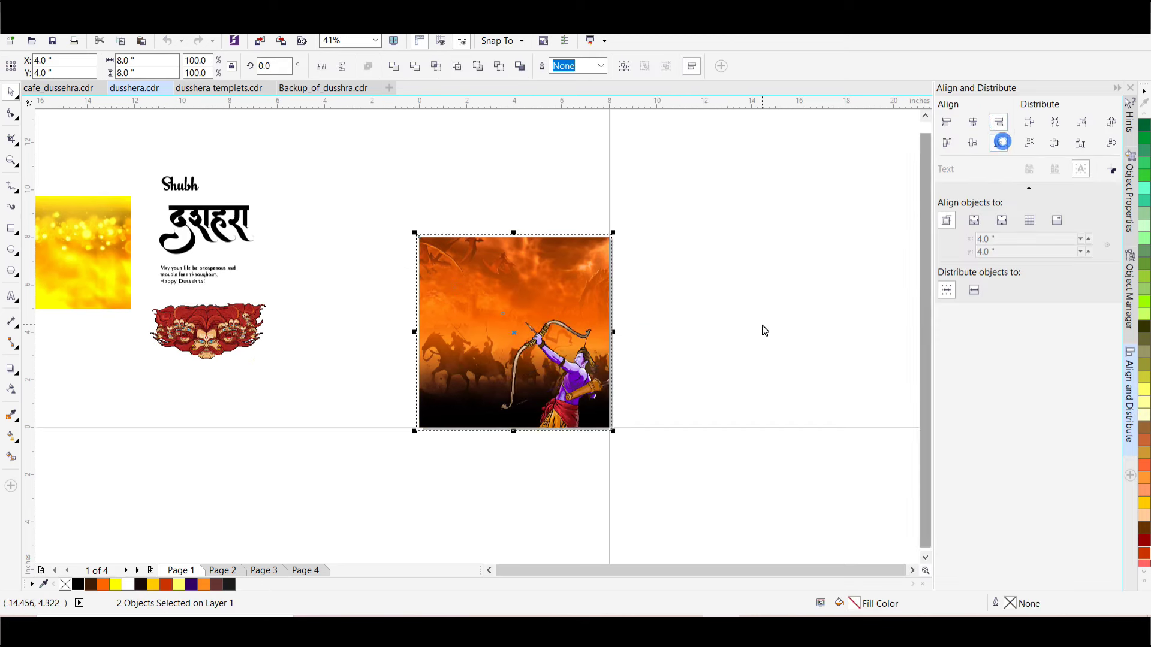
left_click(761, 325)
Move the Ravana heads artwork onto the upper part of the poster square and centre it horizontally on the square.
scroll(762, 361, "down", 3)
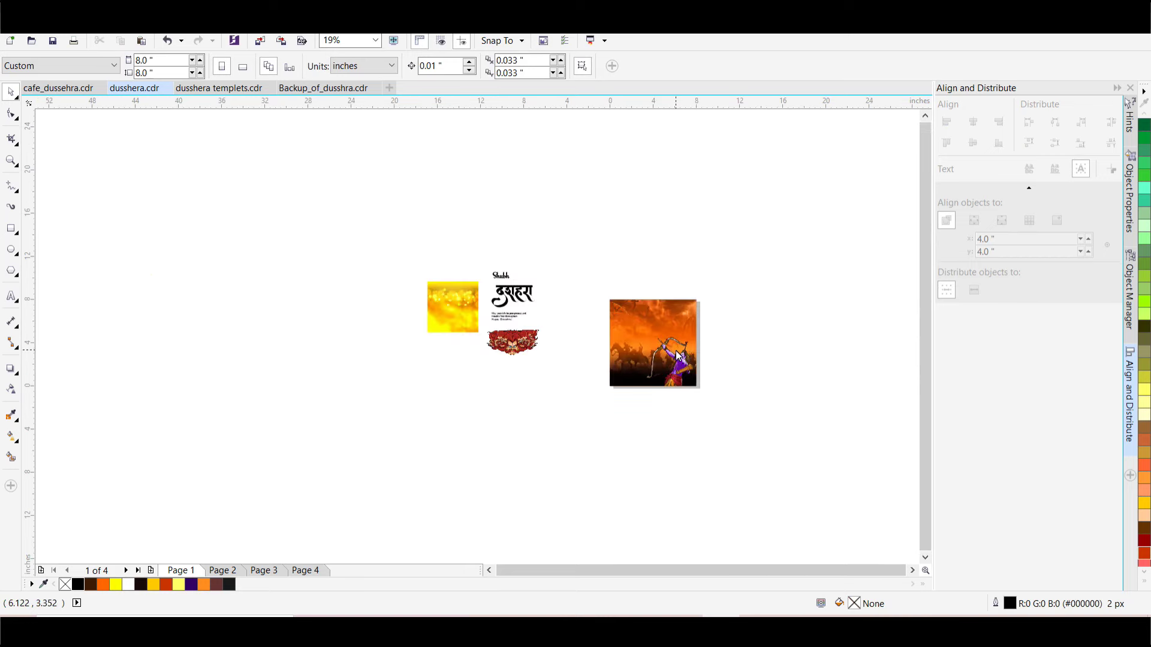
scroll(683, 318, "up", 3)
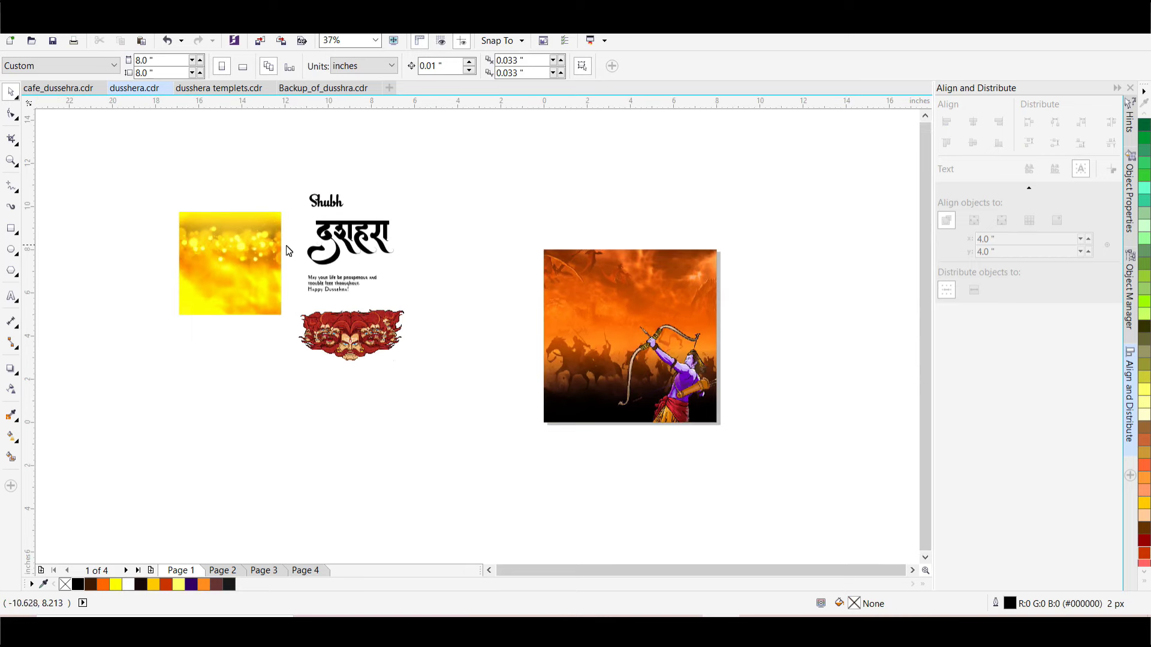
left_click_drag(368, 341, 653, 276)
scroll(656, 279, "up", 2)
left_click(754, 247, "shift")
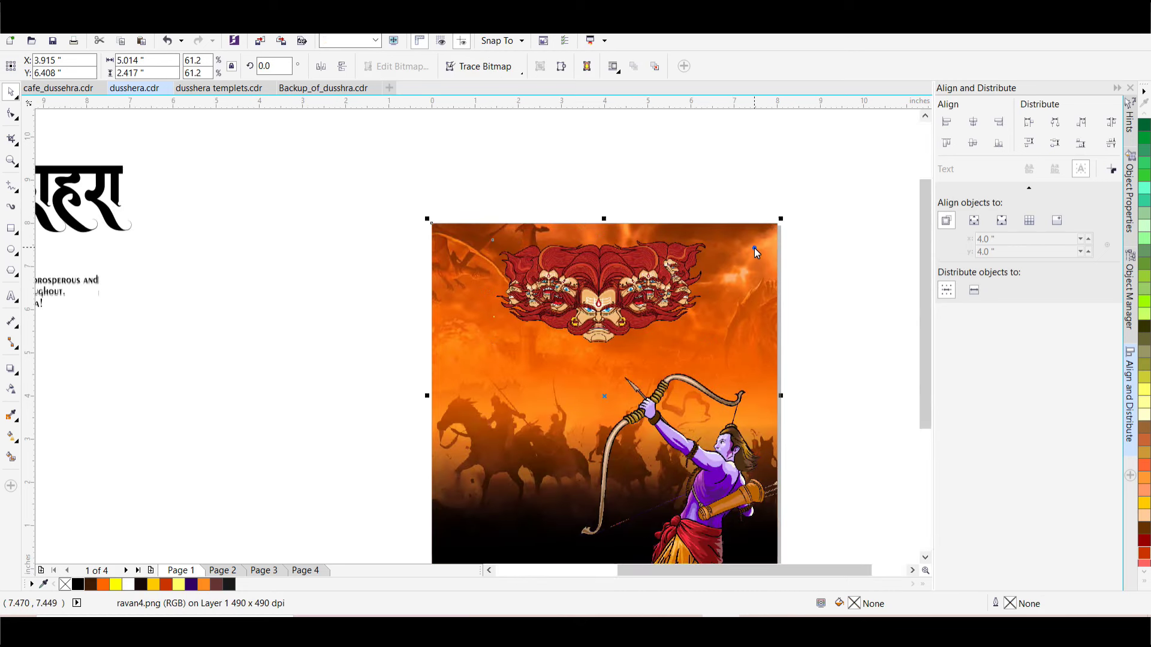
left_click(973, 122)
left_click(797, 154)
left_click(606, 221)
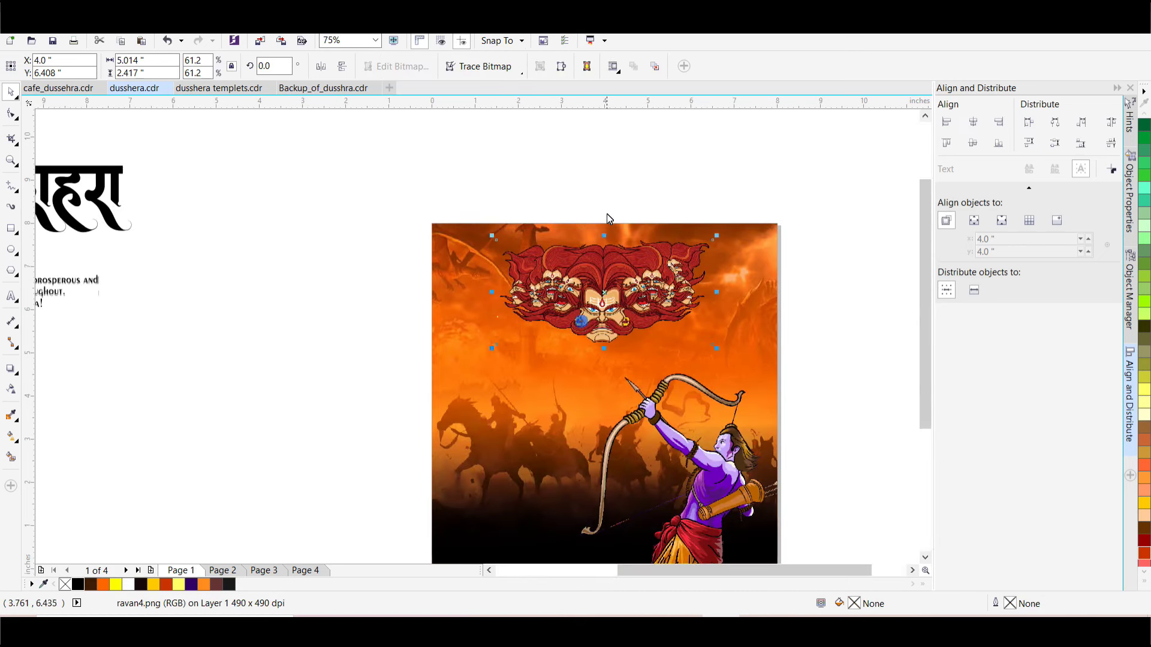
Move the golden bokeh image and the greeting texts together further down beside the poster.
scroll(605, 217, "down", 2)
left_click(570, 166)
left_click_drag(111, 142, 381, 300)
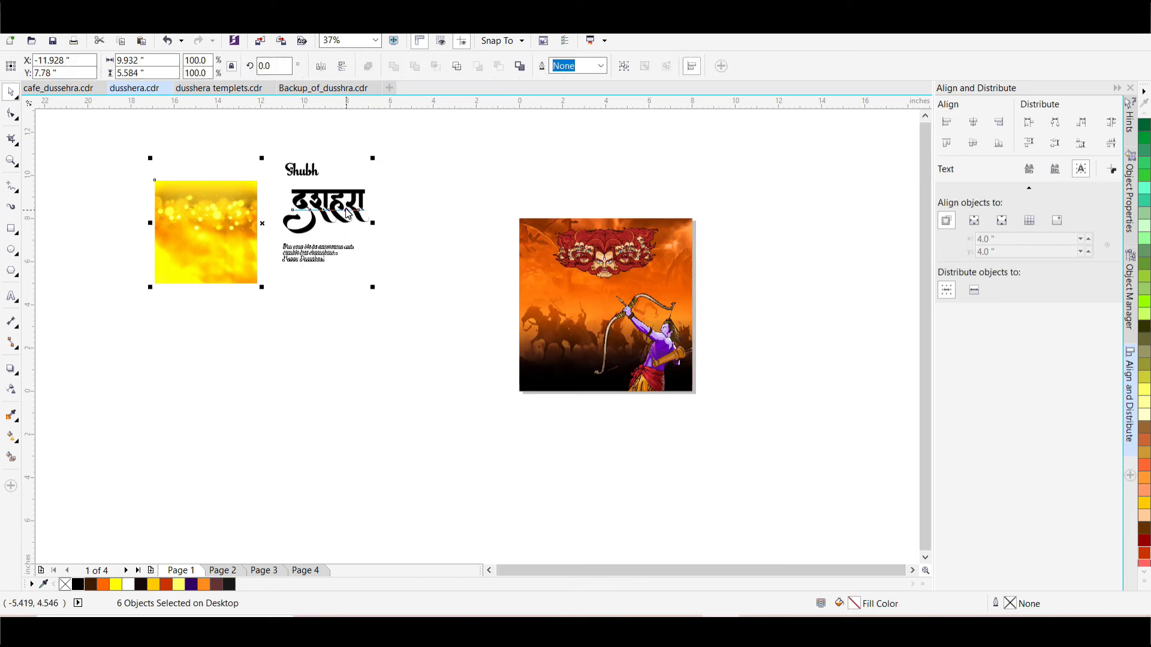
left_click_drag(317, 191, 384, 314)
left_click(389, 239)
scroll(357, 329, "up", 2)
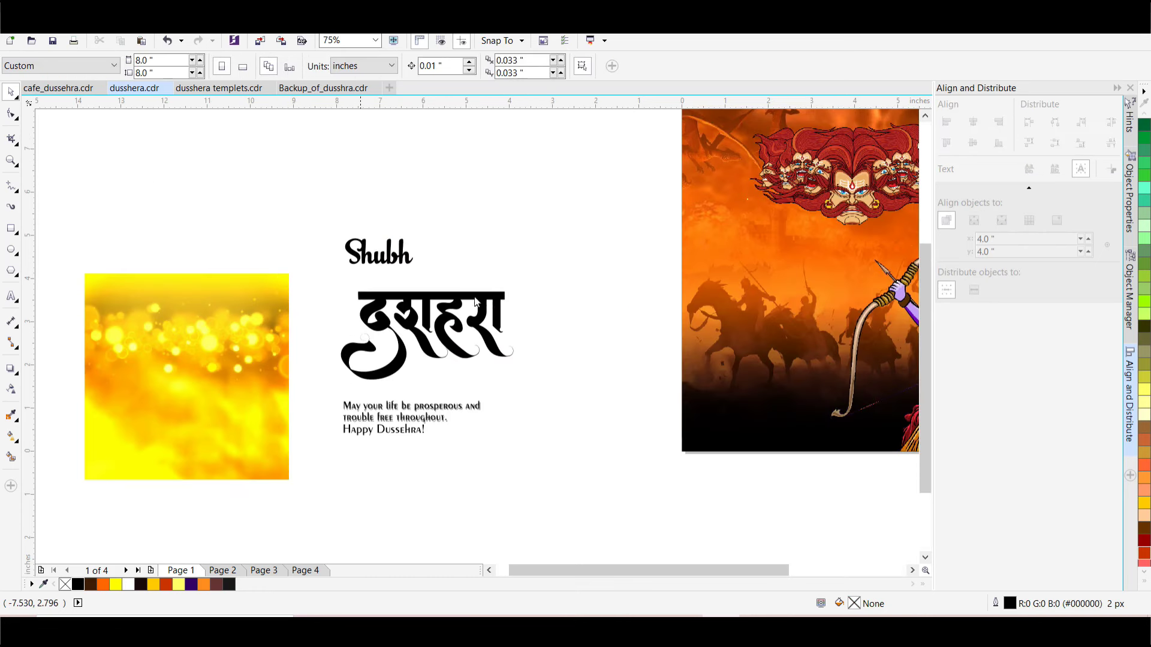
PowerClip the golden bokeh image inside the दशहरा text.
left_click(490, 301)
left_click(268, 317)
right_click(267, 318)
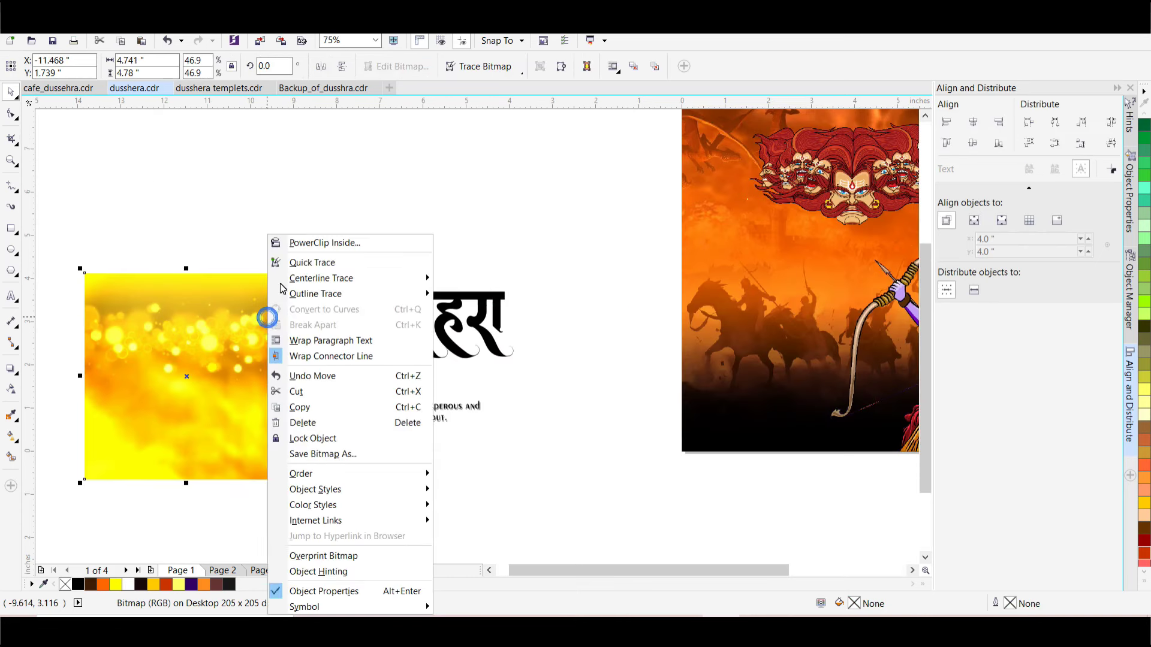
left_click(312, 244)
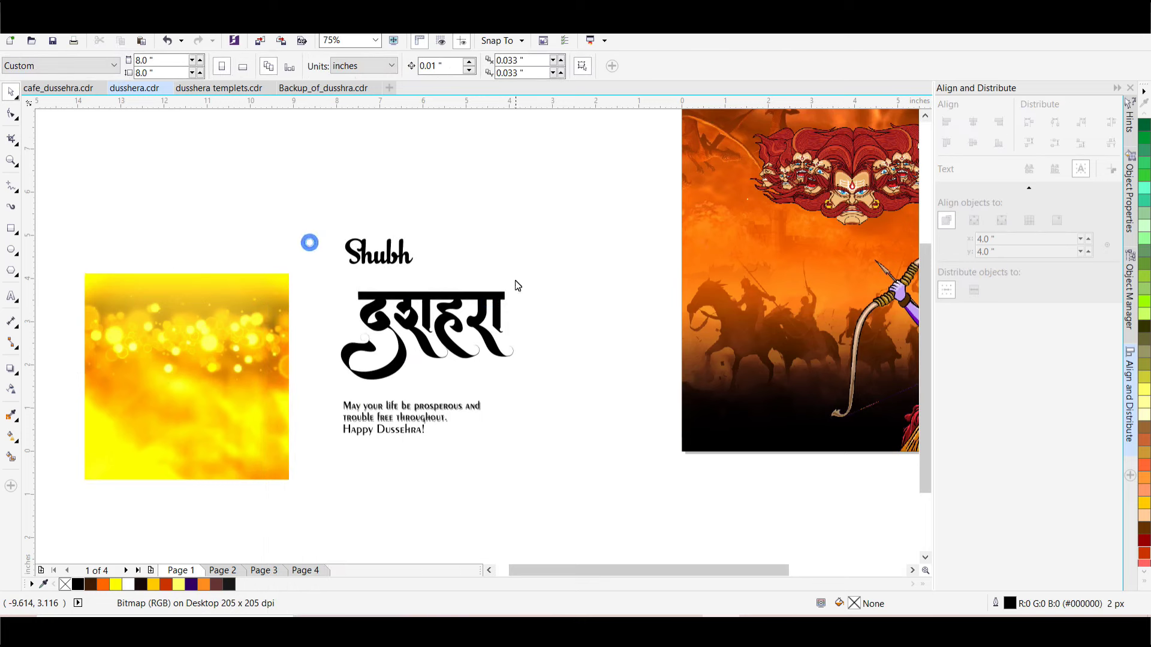
left_click(446, 301)
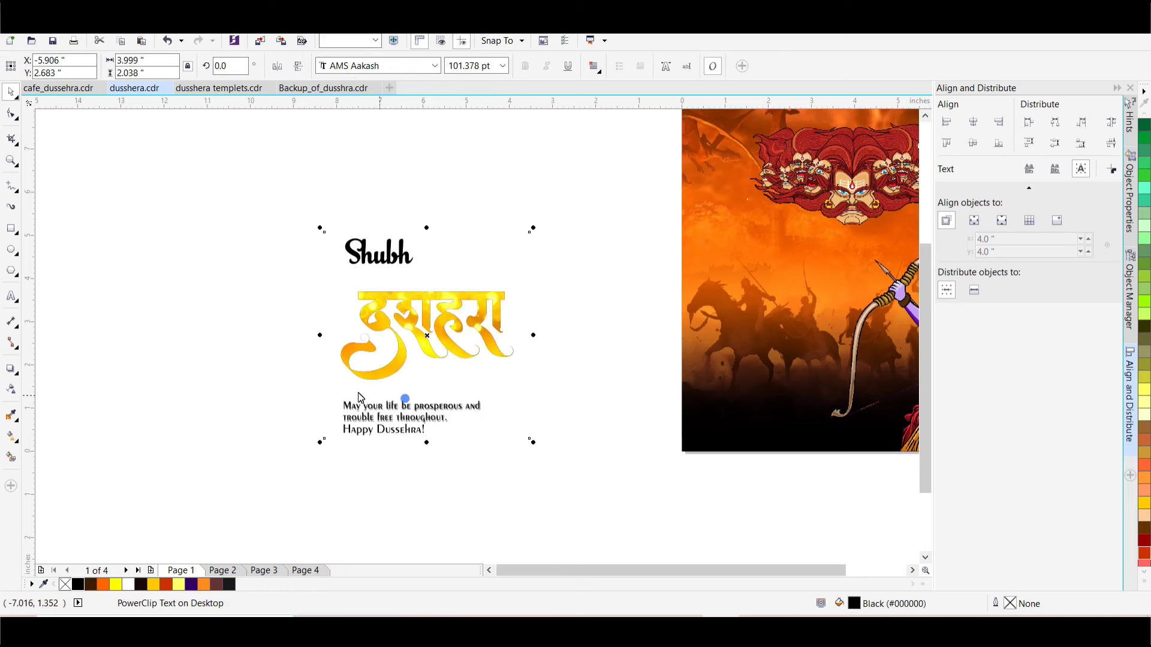
Move the golden दशहरा lettering onto the lower half of the poster, beside the archer's bow.
left_click_drag(323, 233, 334, 244)
left_click_drag(490, 297, 841, 288)
scroll(462, 286, "down", 2)
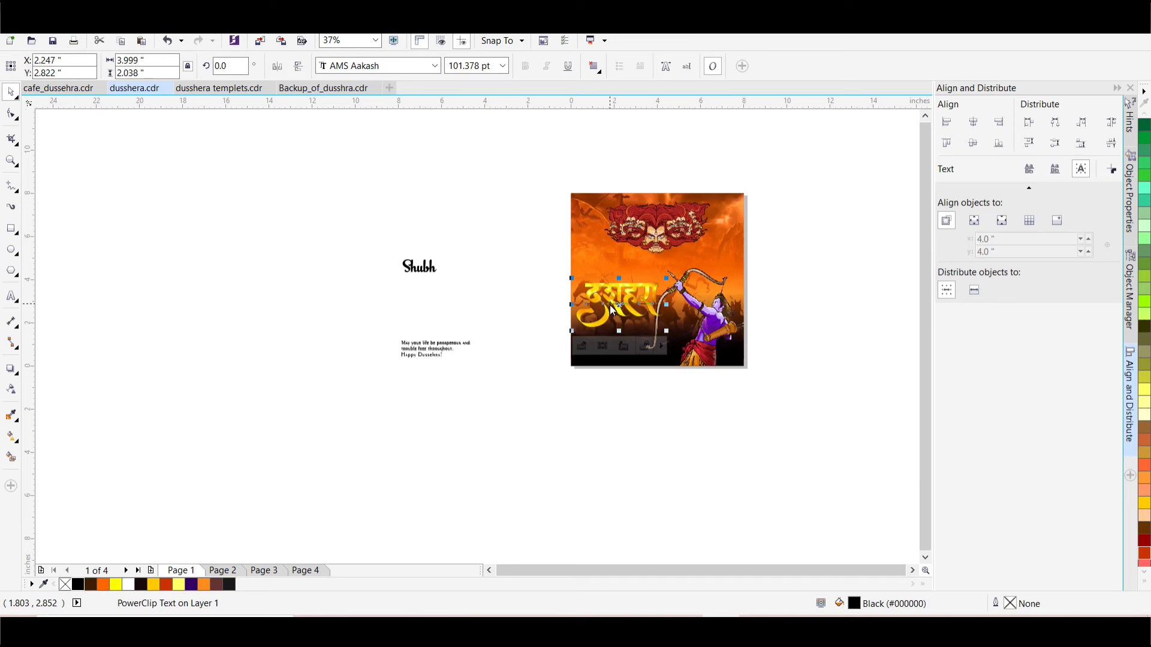
scroll(611, 309, "up", 2)
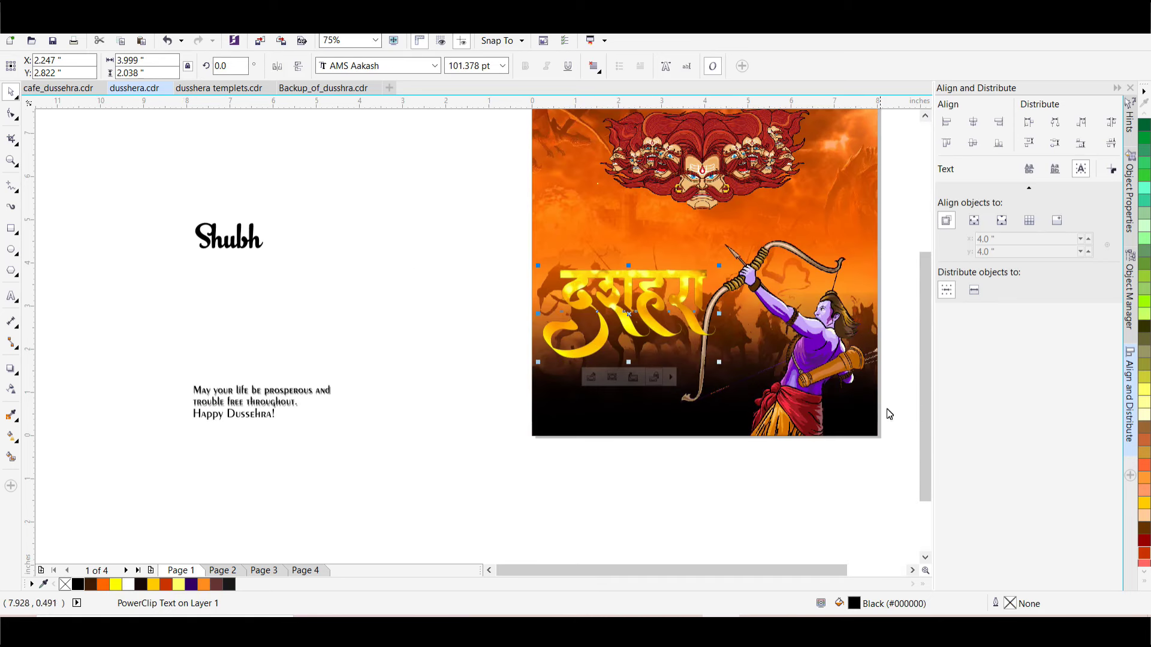
scroll(928, 427, "up", 1)
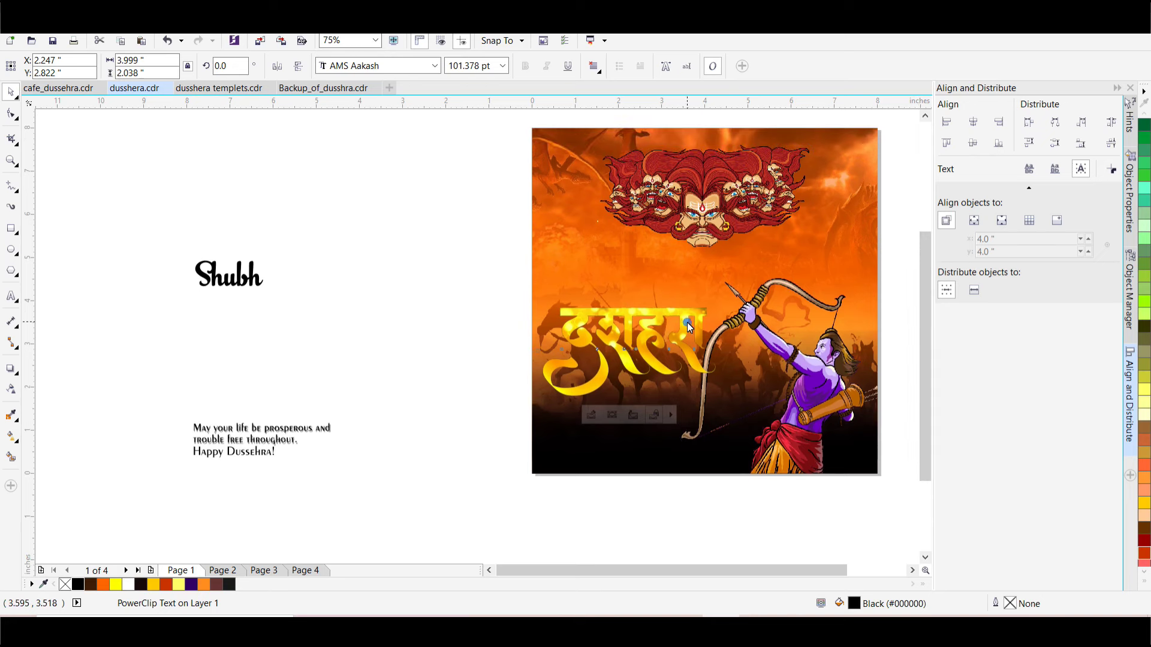
left_click_drag(686, 324, 688, 333)
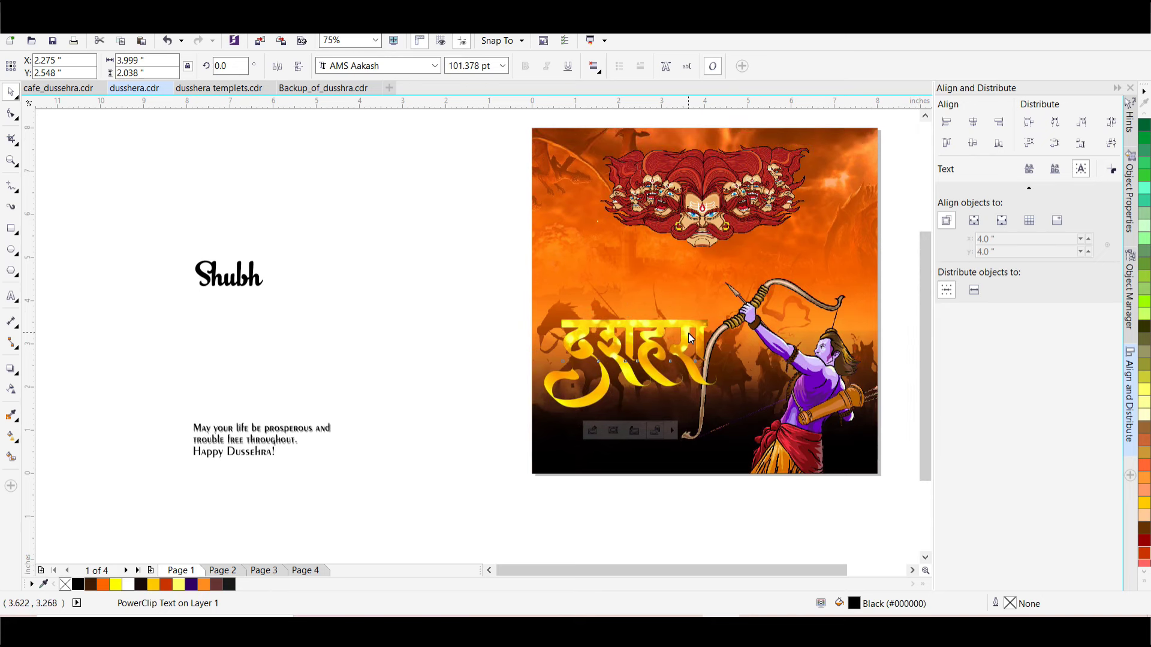
left_click(742, 323)
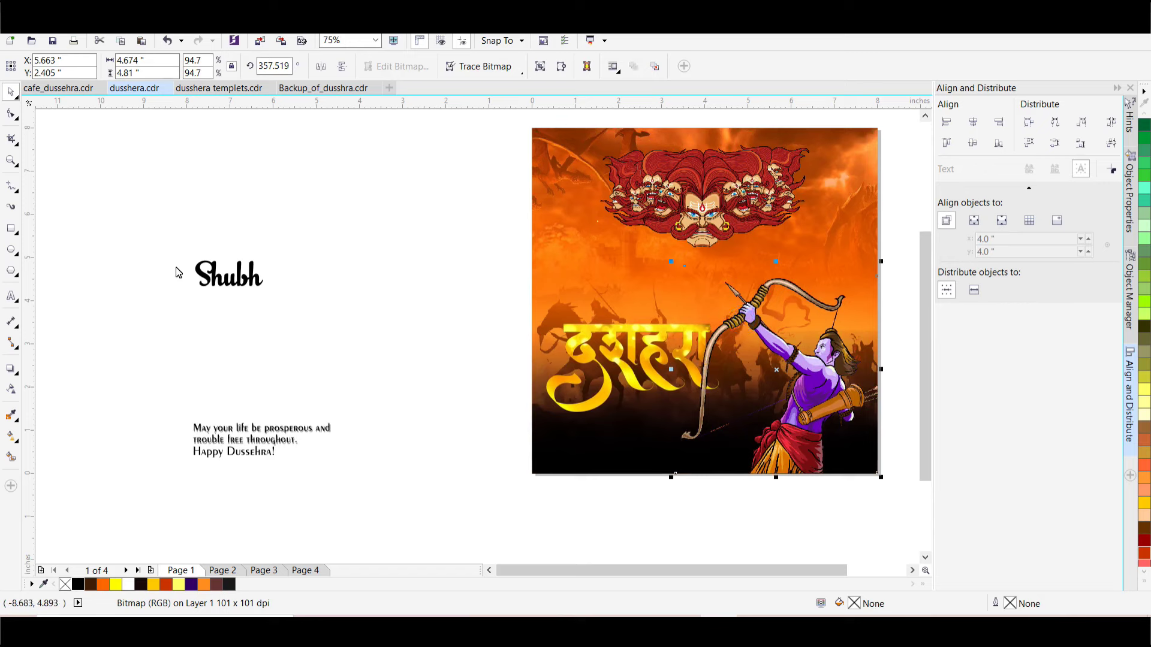
Copy the golden image from the दशहरा lettering's PowerClip contents and place the copy behind the word Shubh.
left_click_drag(209, 275, 256, 289)
left_click(578, 353)
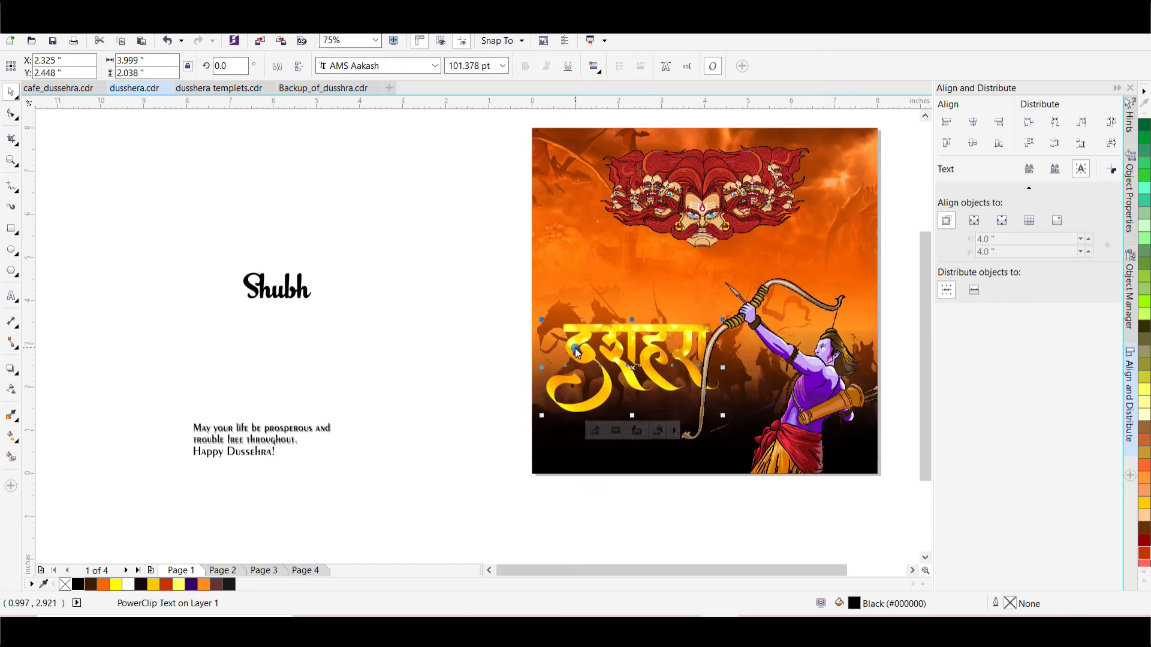
left_click(595, 432)
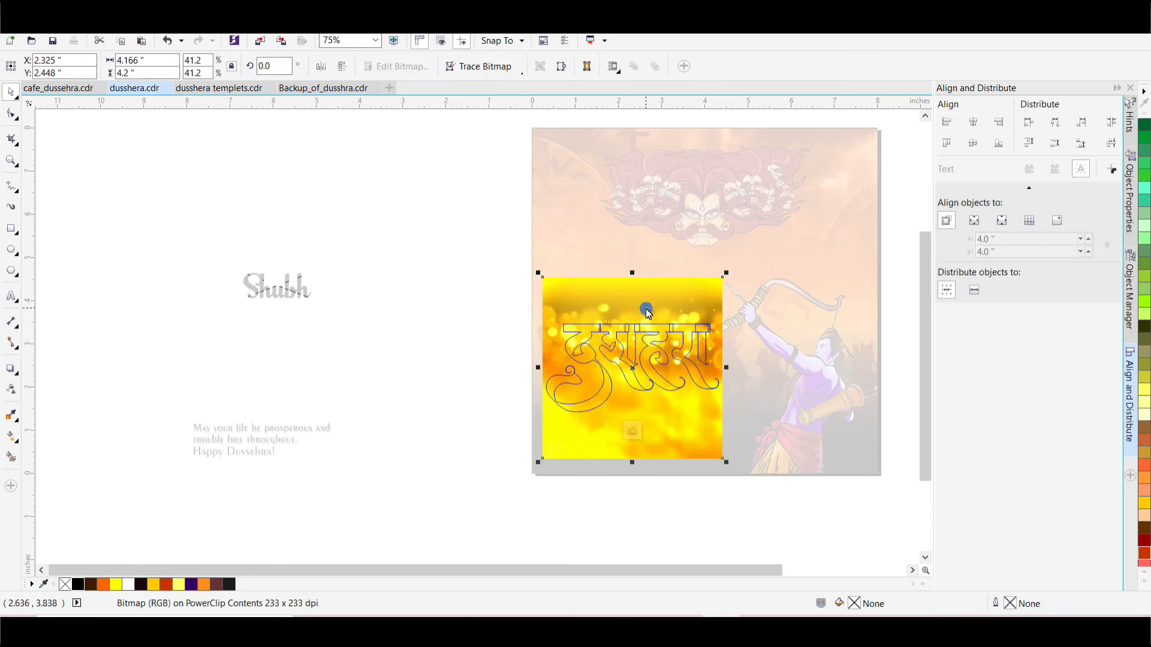
left_click(632, 438)
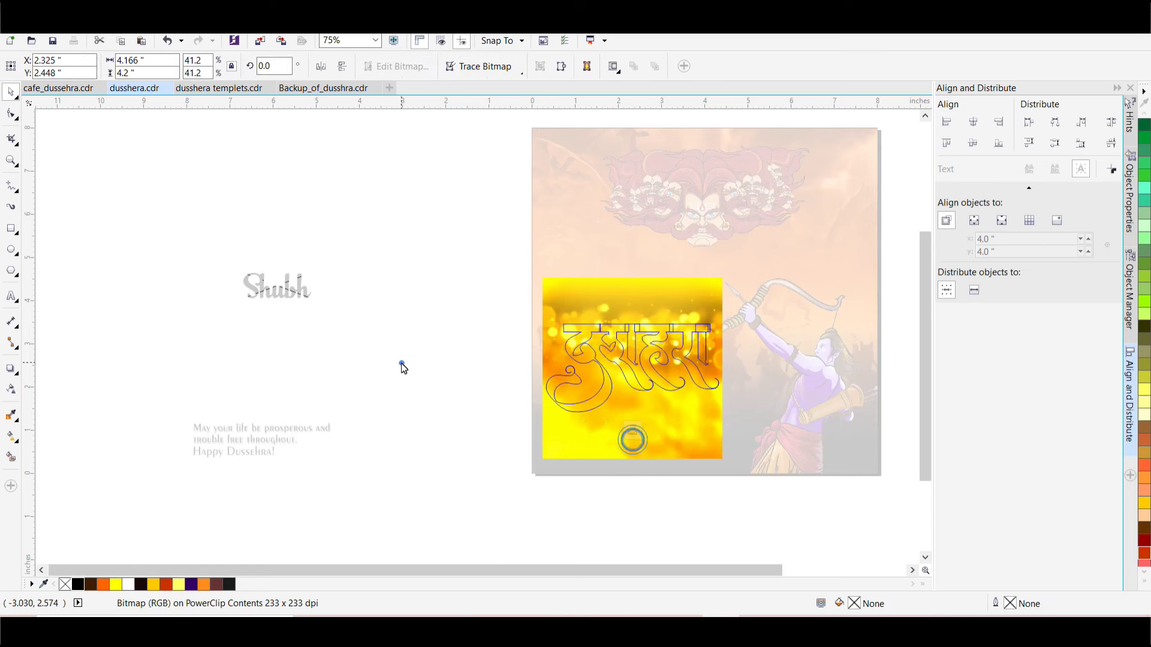
left_click(400, 364)
key("ctrl+z")
key("ctrl+z")
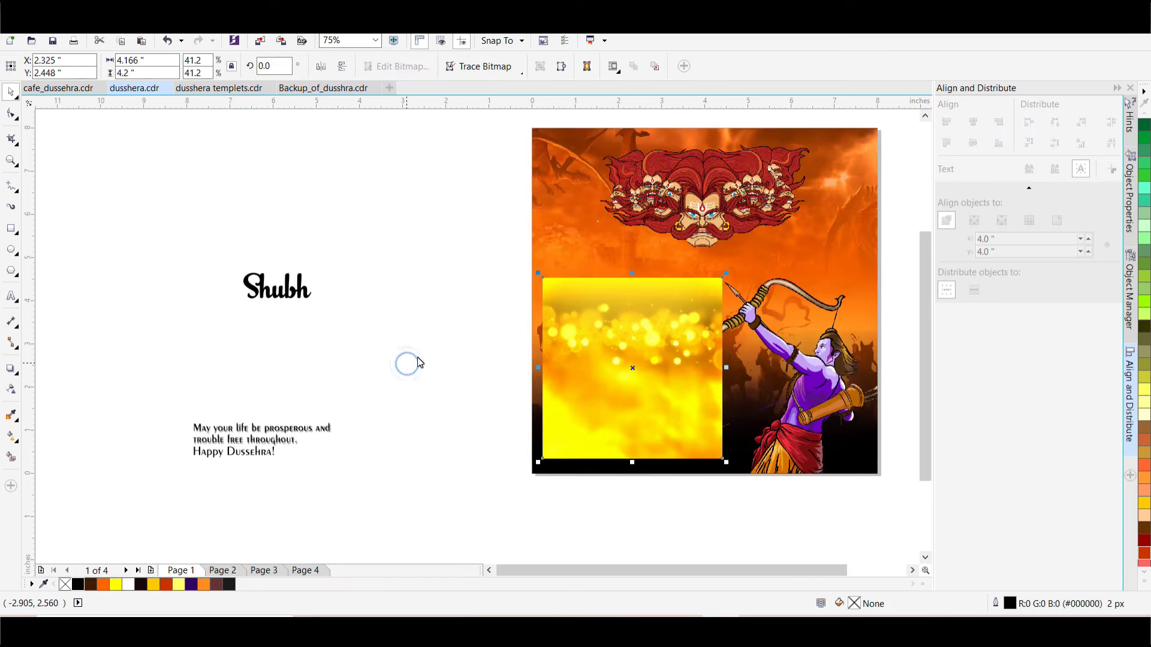
left_click(593, 322)
left_click_drag(278, 301, 298, 291)
PowerClip the copied golden image inside the word Shubh.
scroll(434, 340, "up", 2)
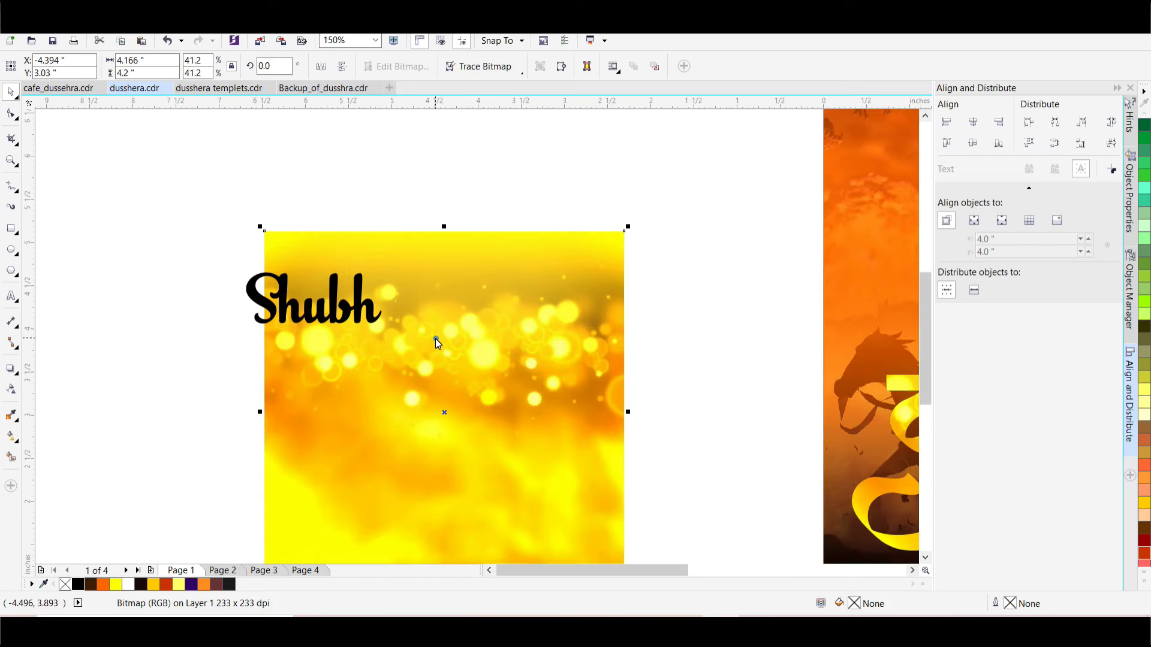
right_click(435, 338)
left_click(474, 242)
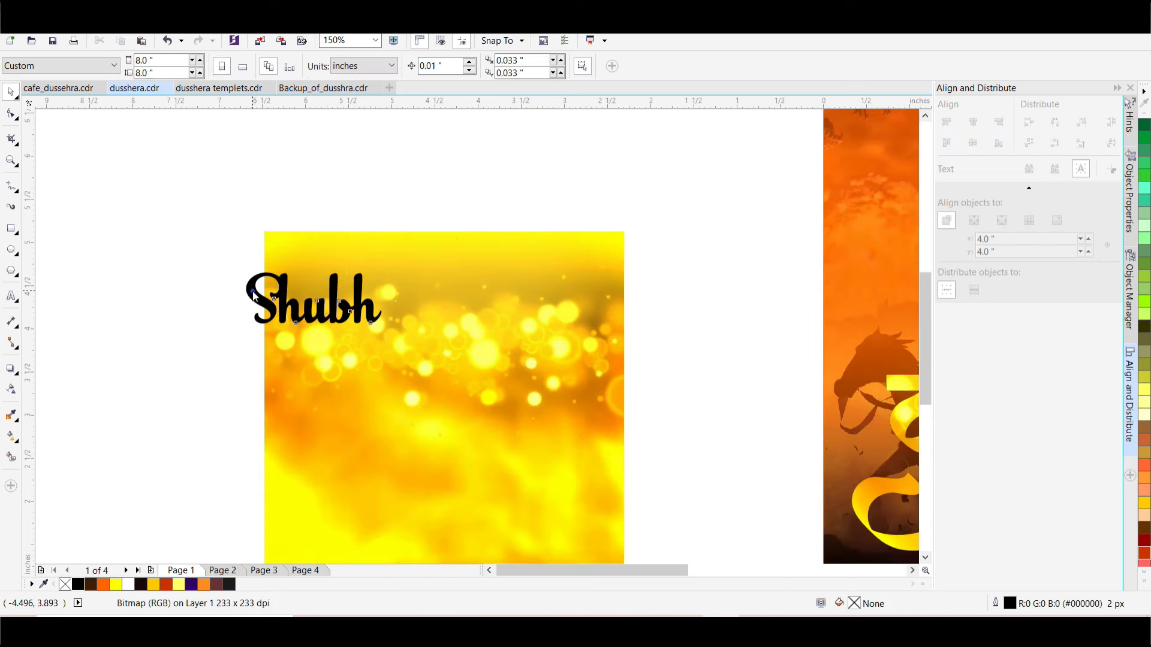
left_click(253, 293)
Scale the golden image inside Shubh to about 1.9 inches wide and reposition it to cover the whole word.
left_click(298, 338)
left_click_drag(336, 313, 241, 288)
left_click_drag(534, 209, 442, 222)
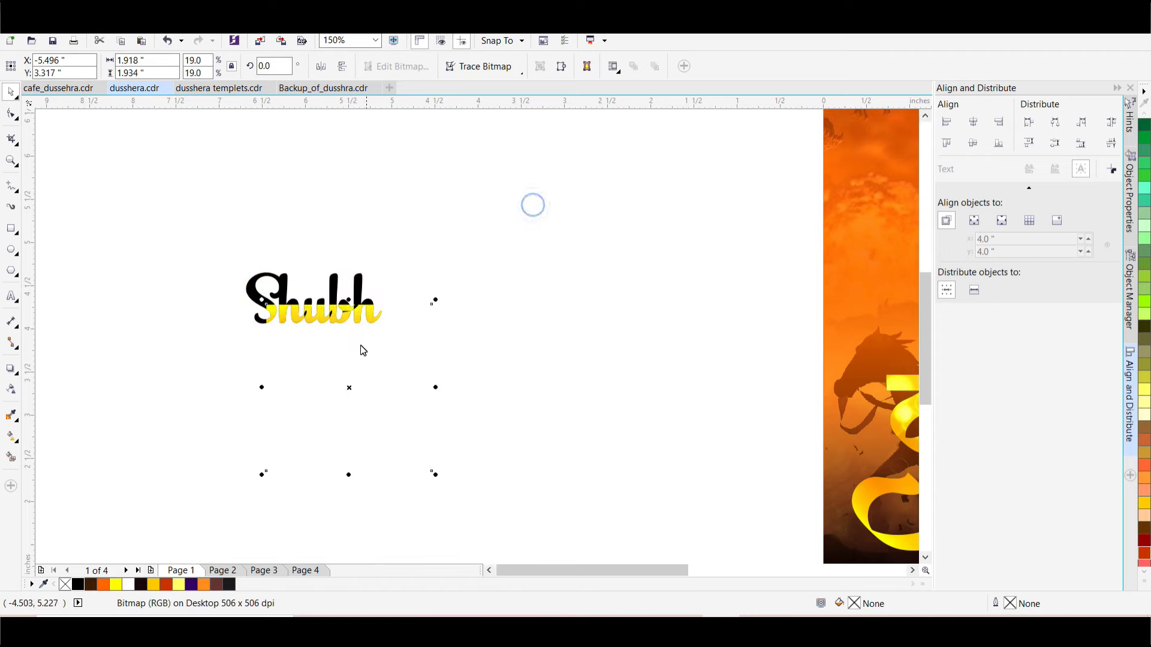
left_click(327, 327, "ctrl")
left_click_drag(342, 311, 262, 236)
left_click(296, 342)
scroll(262, 236, "down", 2)
left_click(226, 300)
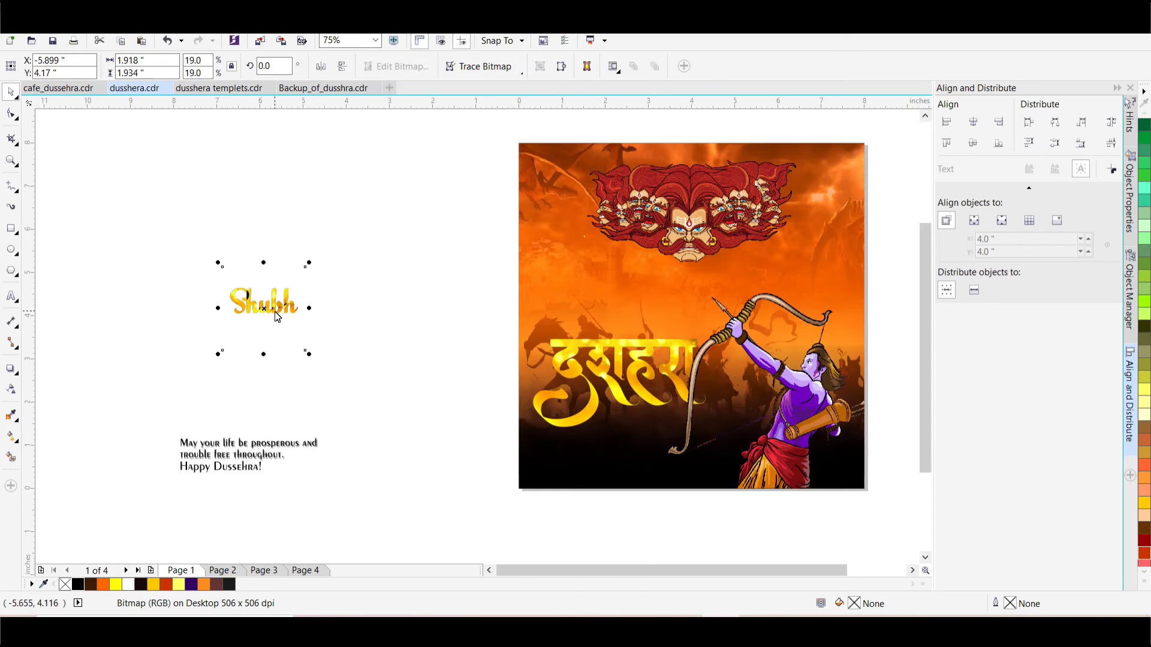
left_click(277, 252, "ctrl")
Move Shubh next to the poster's left edge and shift its PowerClipped golden image slightly upwards.
scroll(271, 292, "up", 1)
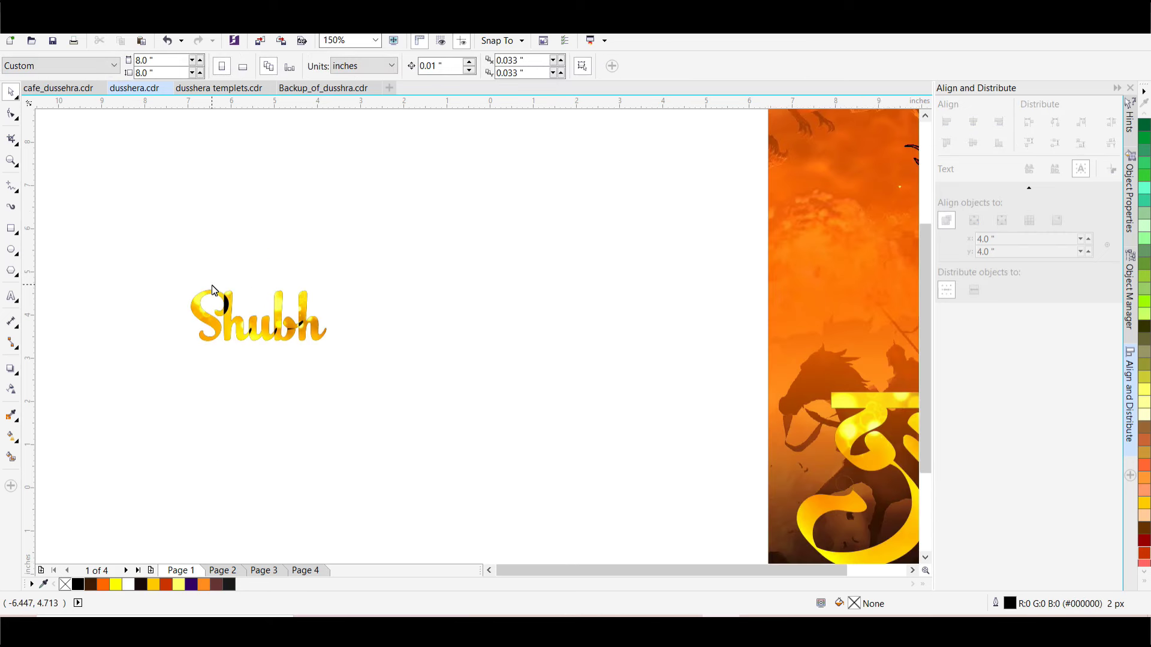
scroll(368, 313, "down", 1)
left_click_drag(250, 305, 301, 291)
scroll(525, 289, "up", 2)
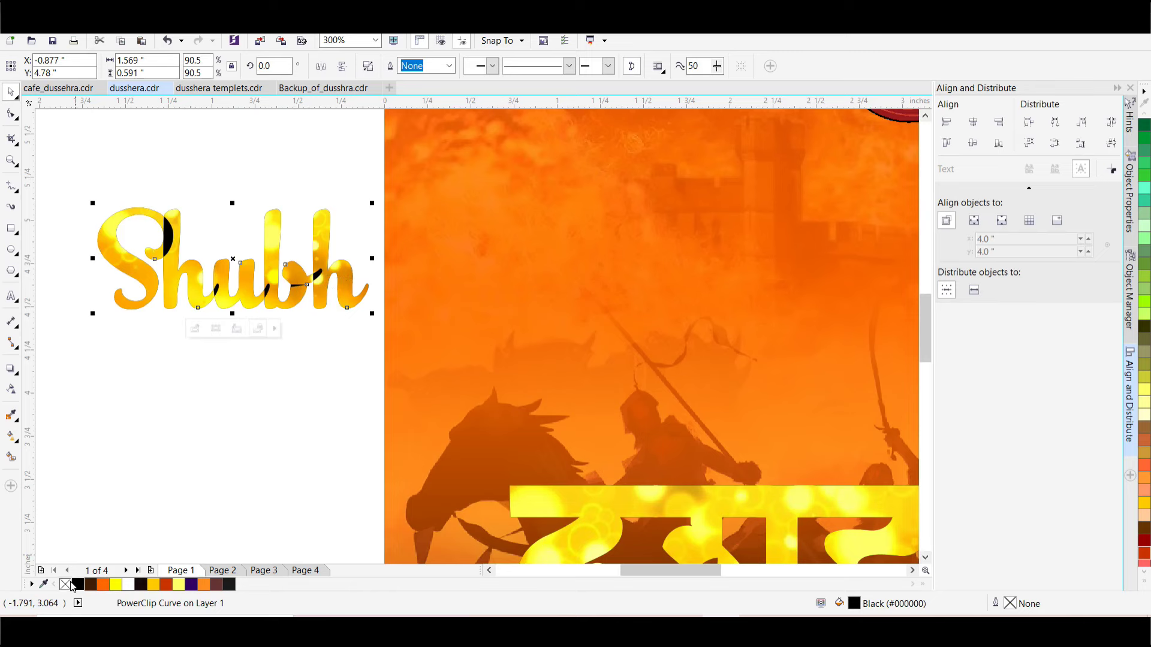
left_click(195, 329)
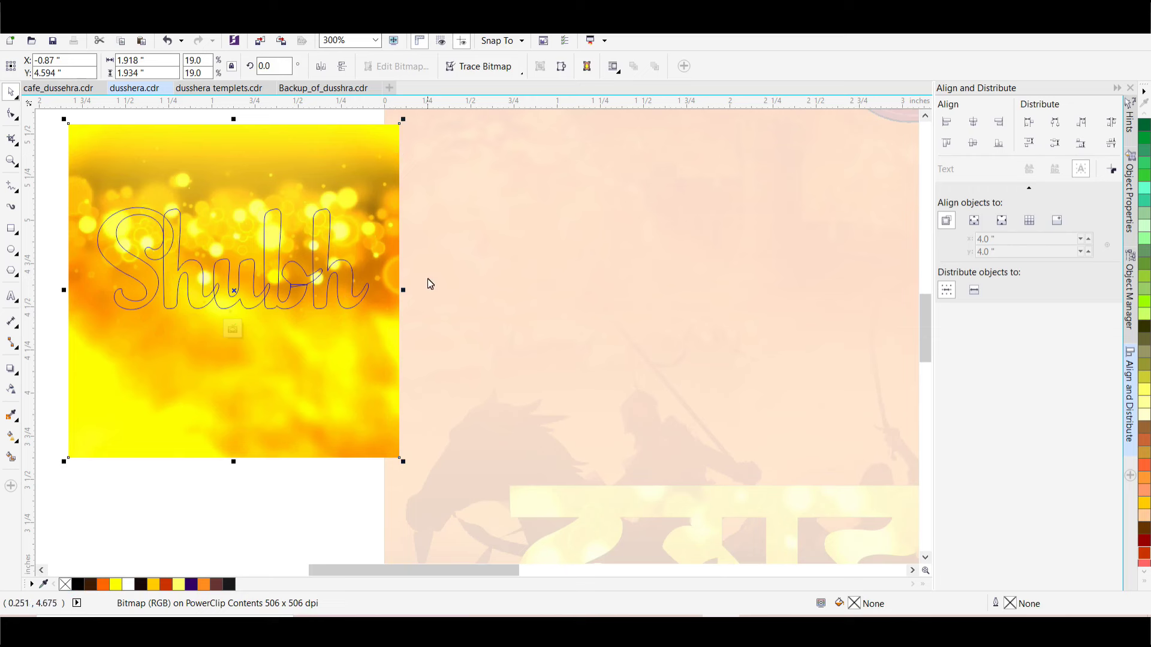
left_click_drag(373, 325, 366, 308)
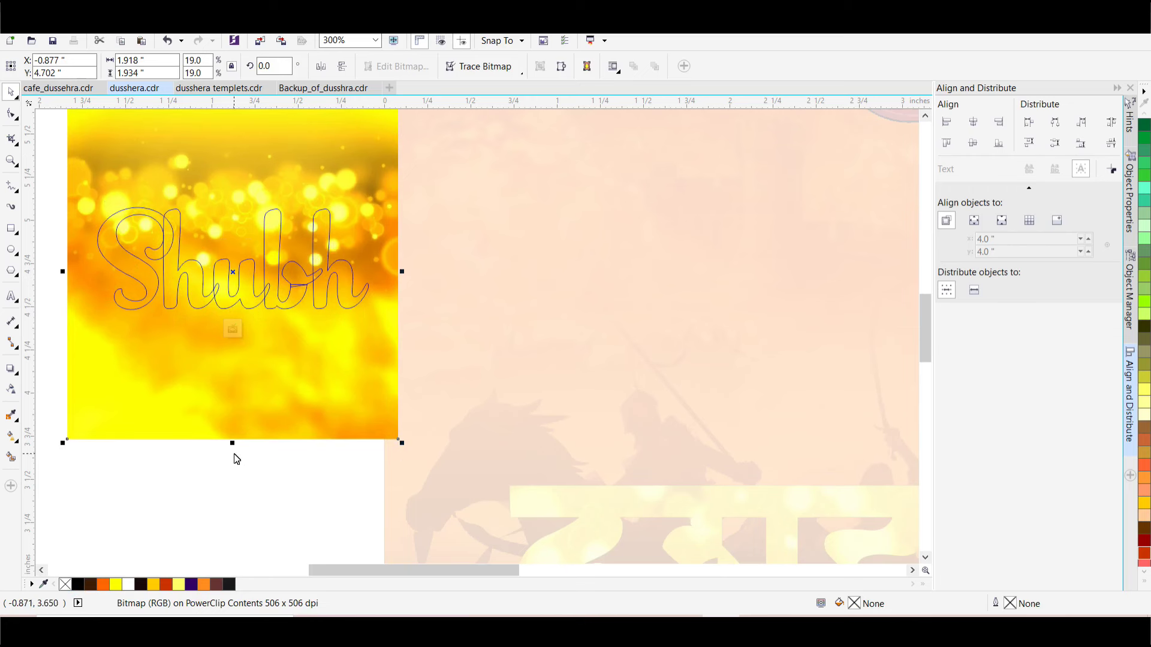
left_click(233, 330)
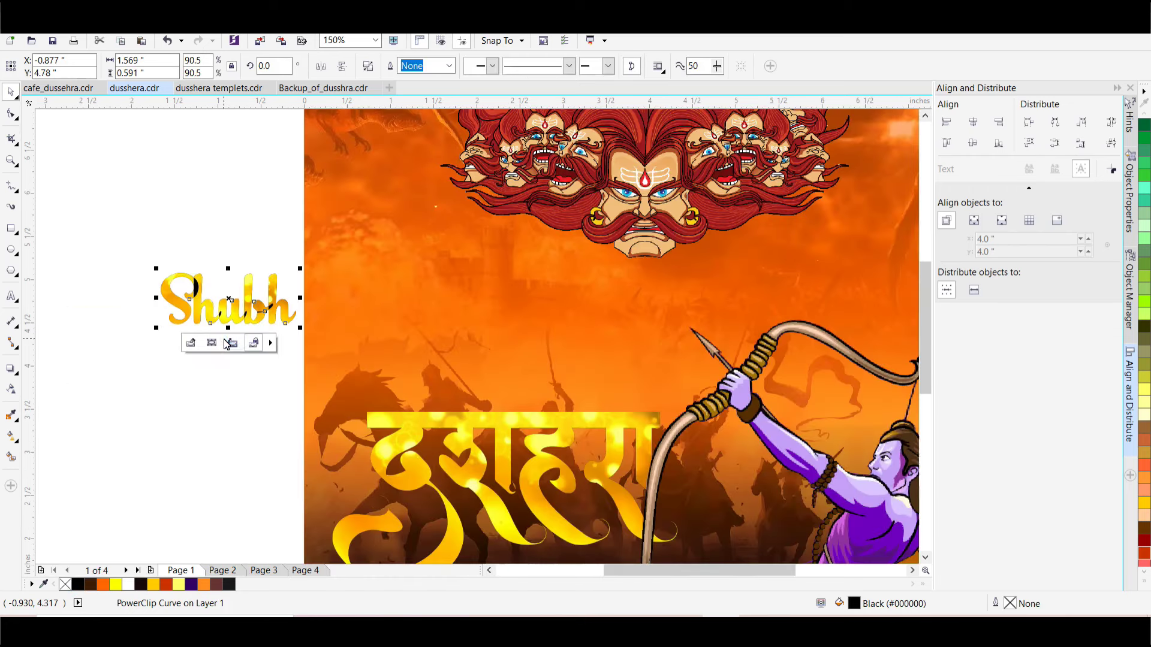
Move Shubh onto the poster just above the right end of the दशहरा lettering and fill it with yellow.
left_click(245, 406)
left_click_drag(245, 313, 554, 371)
left_click(116, 584)
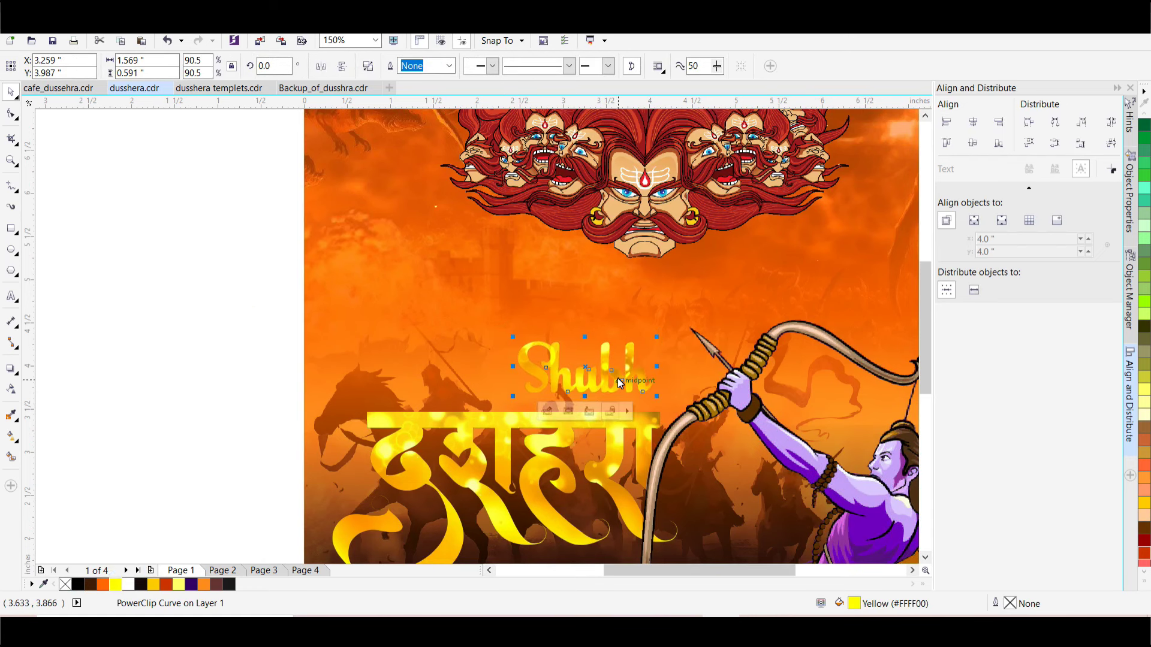
left_click_drag(669, 376, 674, 392)
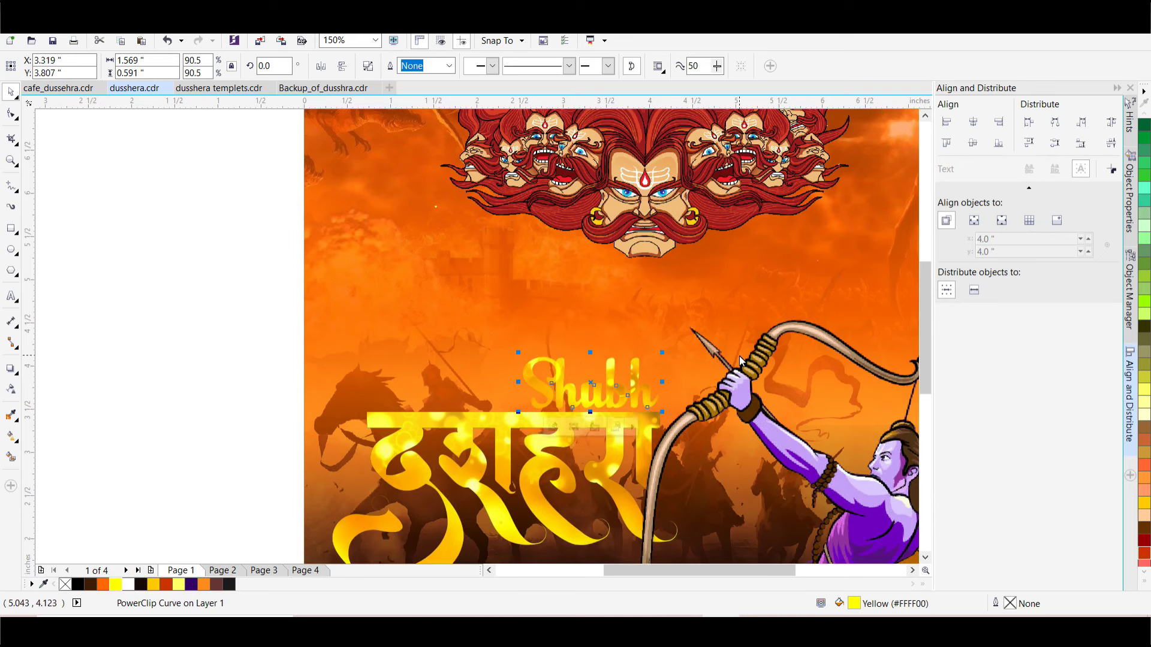
scroll(570, 311, "down", 2)
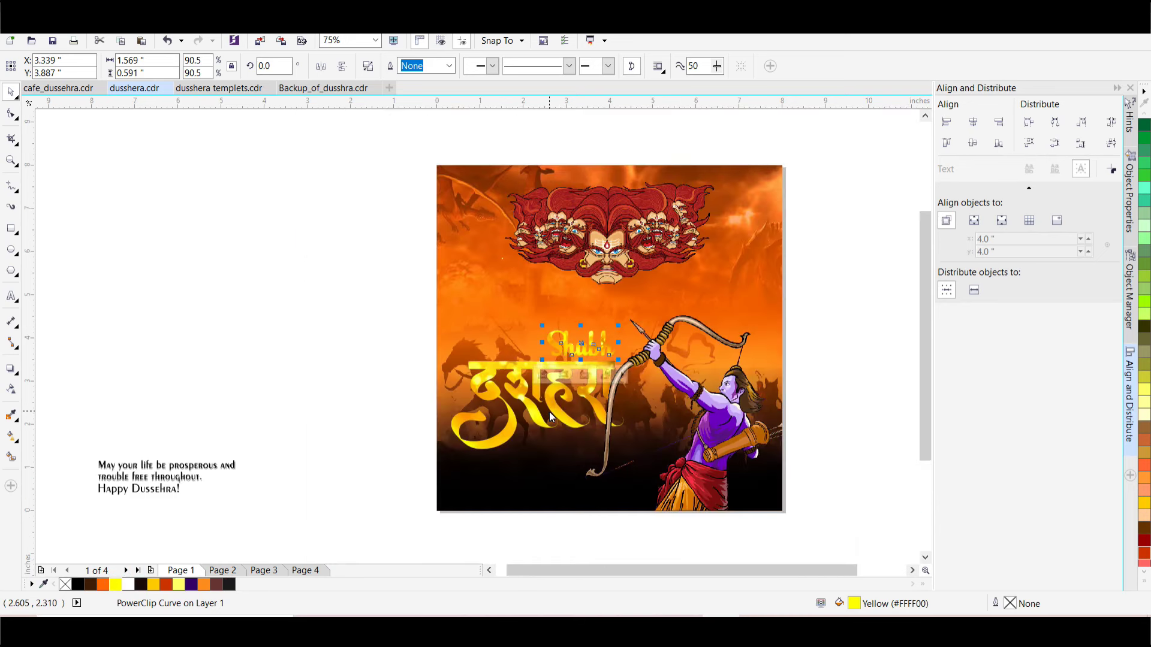
left_click(549, 411)
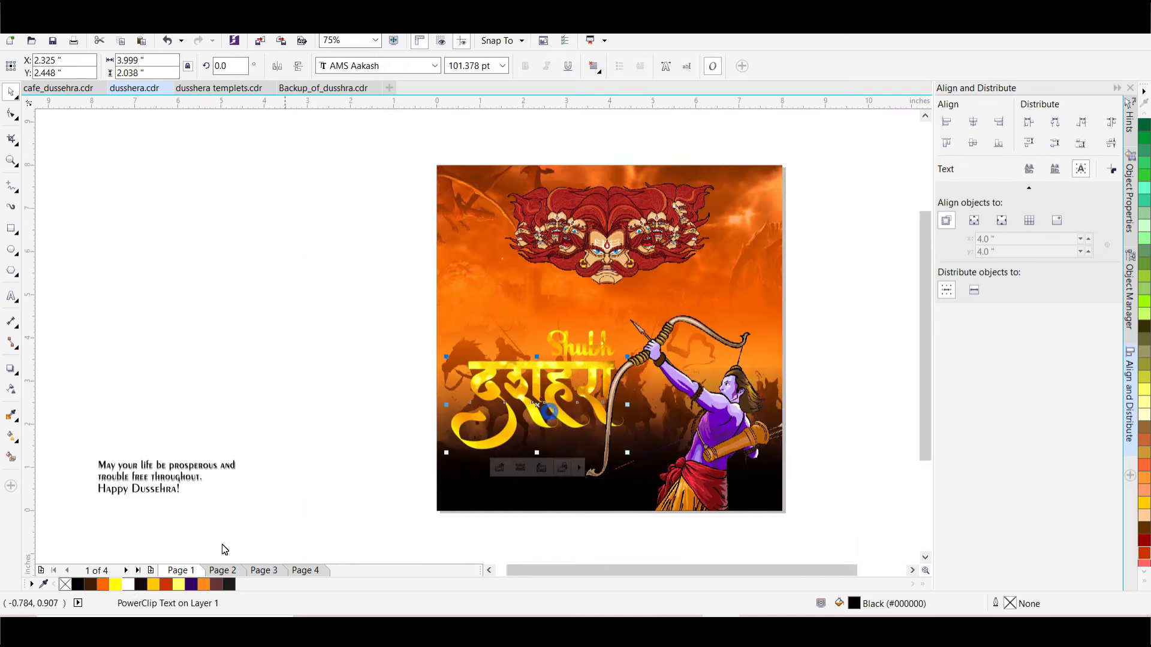
left_click(218, 298)
Move the three-line greeting message onto the poster below the दशहरा lettering and fill it with white.
left_click_drag(68, 441, 282, 503)
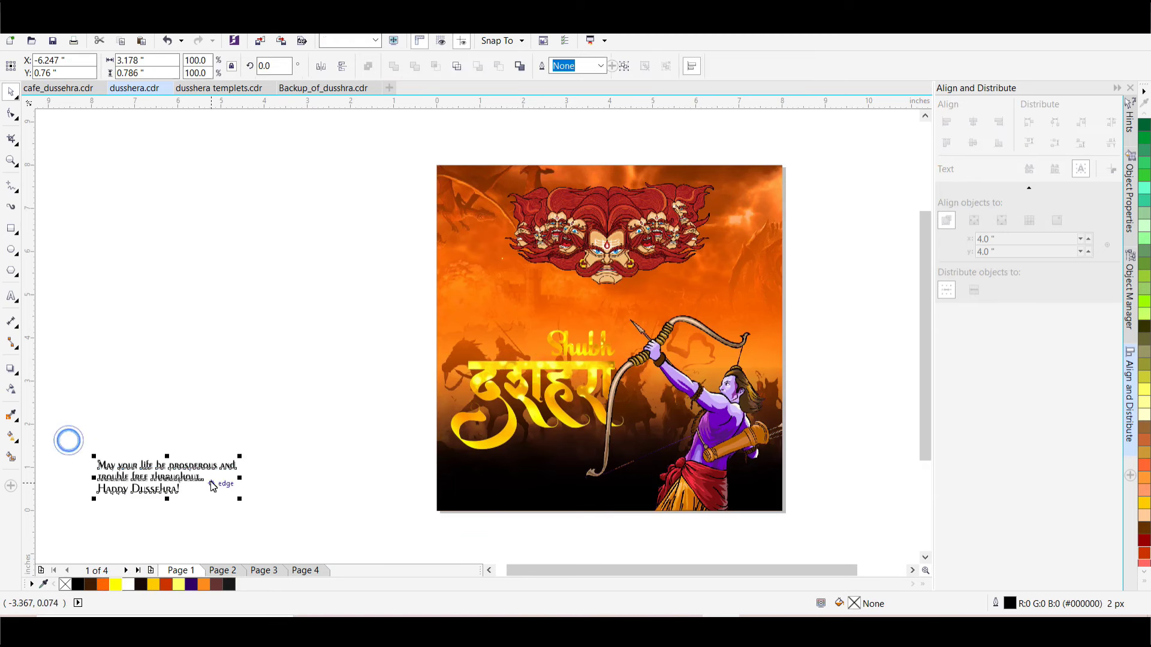
left_click_drag(201, 468, 565, 463)
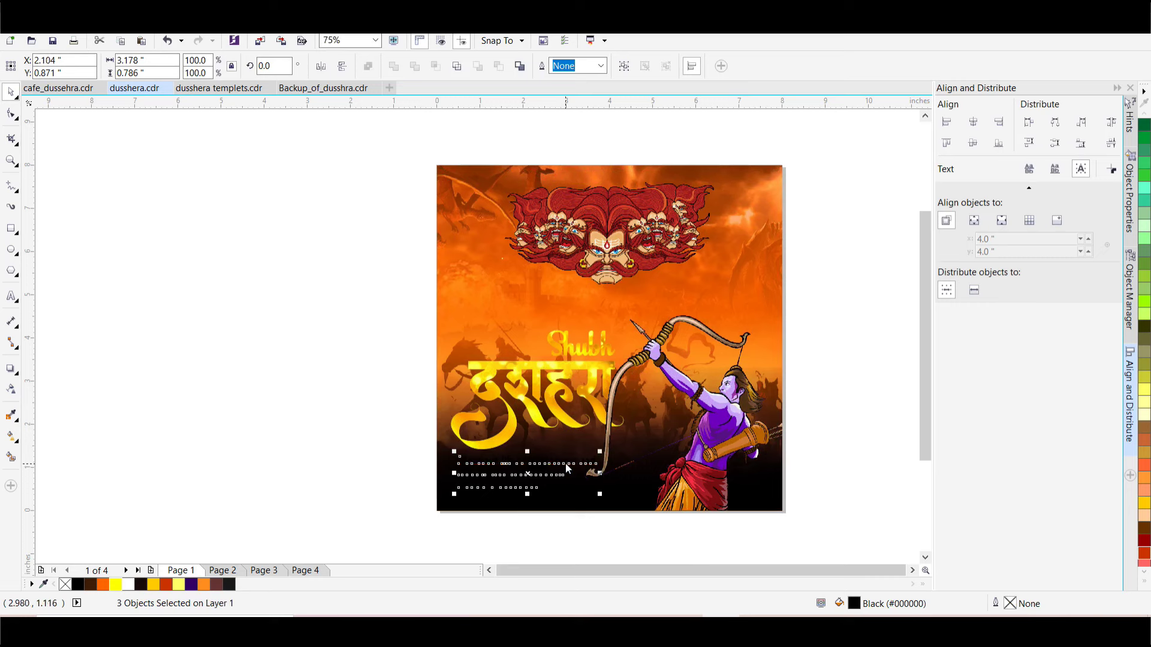
left_click(128, 584)
left_click(256, 444)
left_click_drag(563, 491, 549, 516)
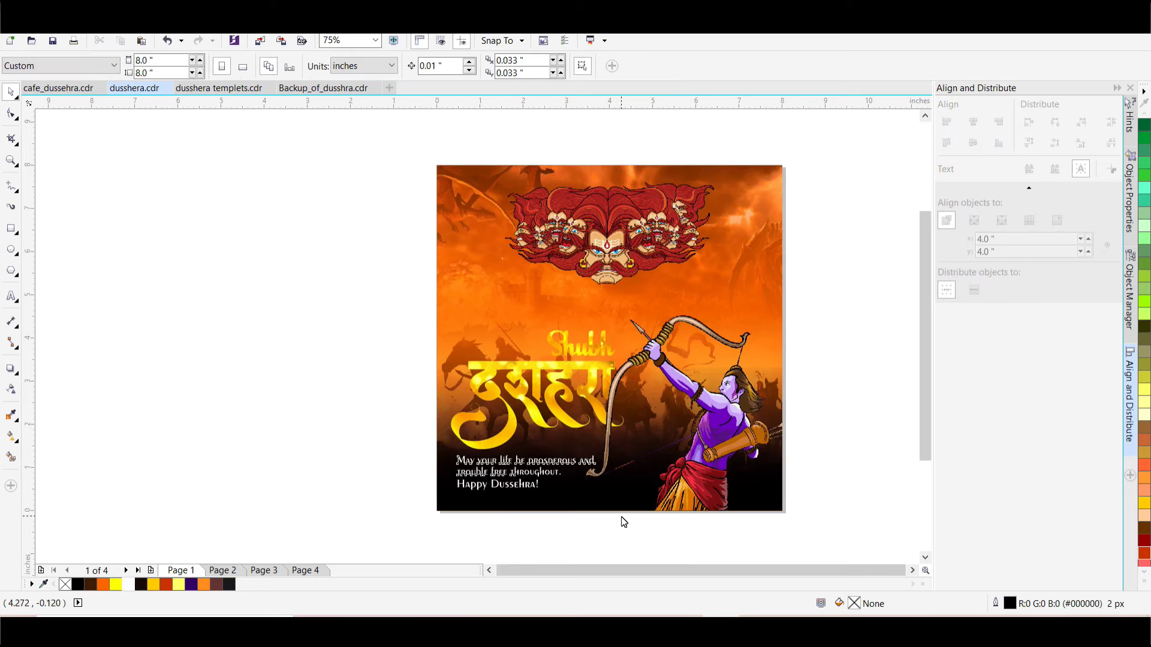
Fill the "Happy Dussehra!" line of the greeting message with yellow.
left_click(544, 534)
left_click(524, 491)
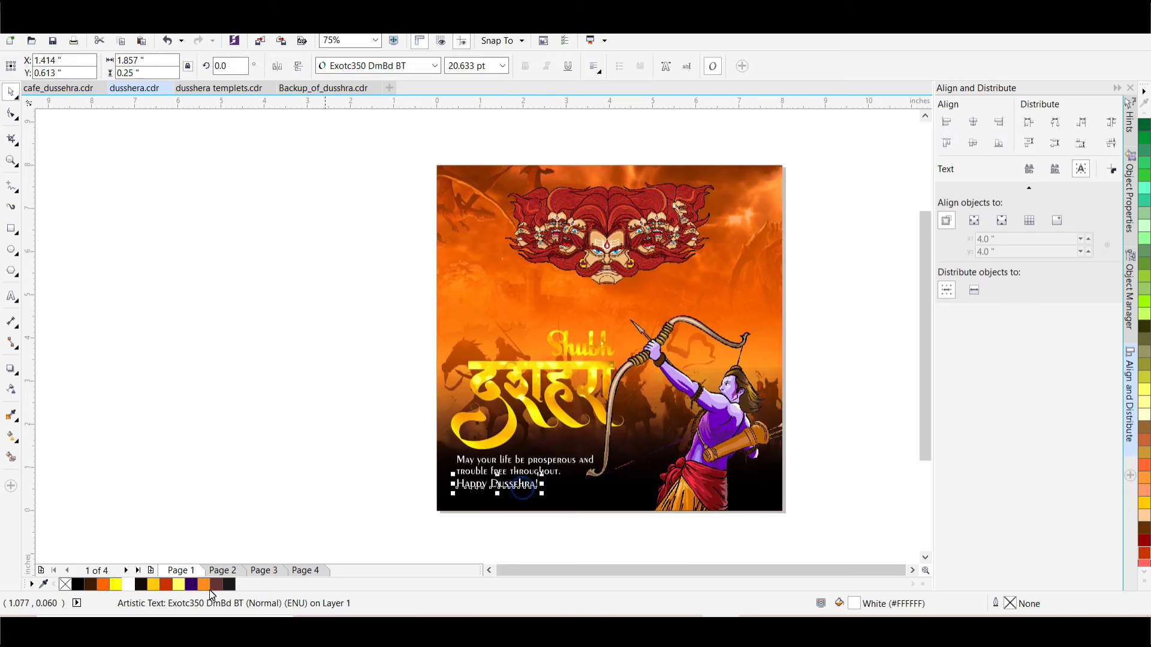
left_click(117, 585)
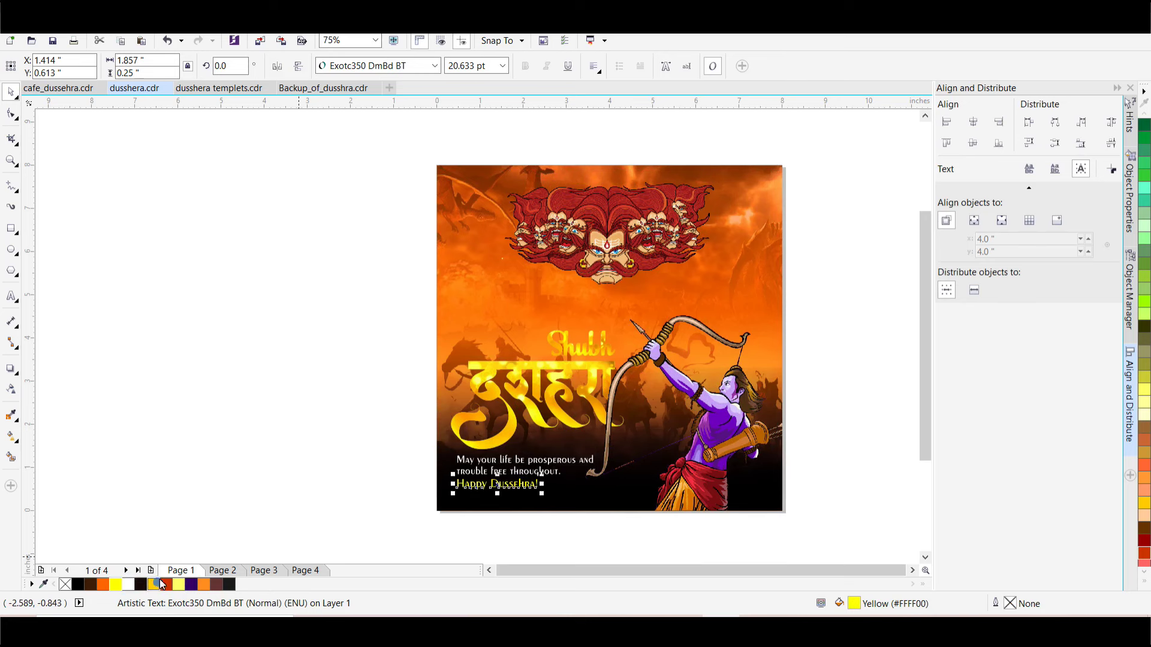
left_click(218, 425)
scroll(270, 281, "down", 1)
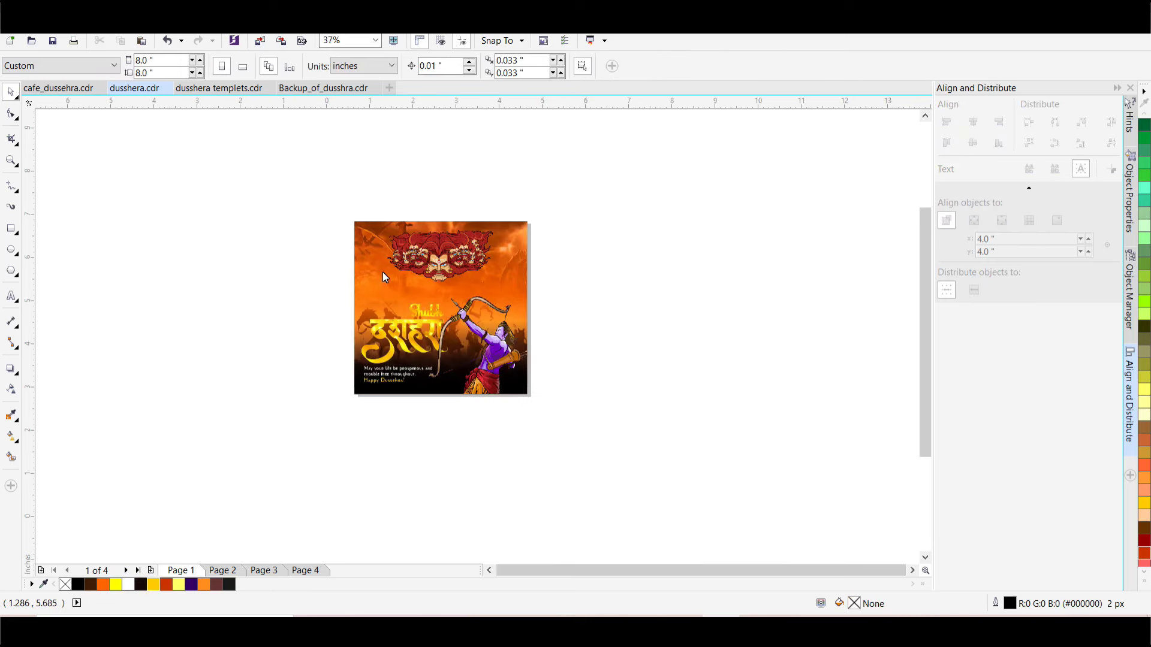
scroll(382, 272, "up", 1)
Give the Ravana artwork a black glow-style drop shadow with opacity 100 and feathering 20.
left_click(482, 223)
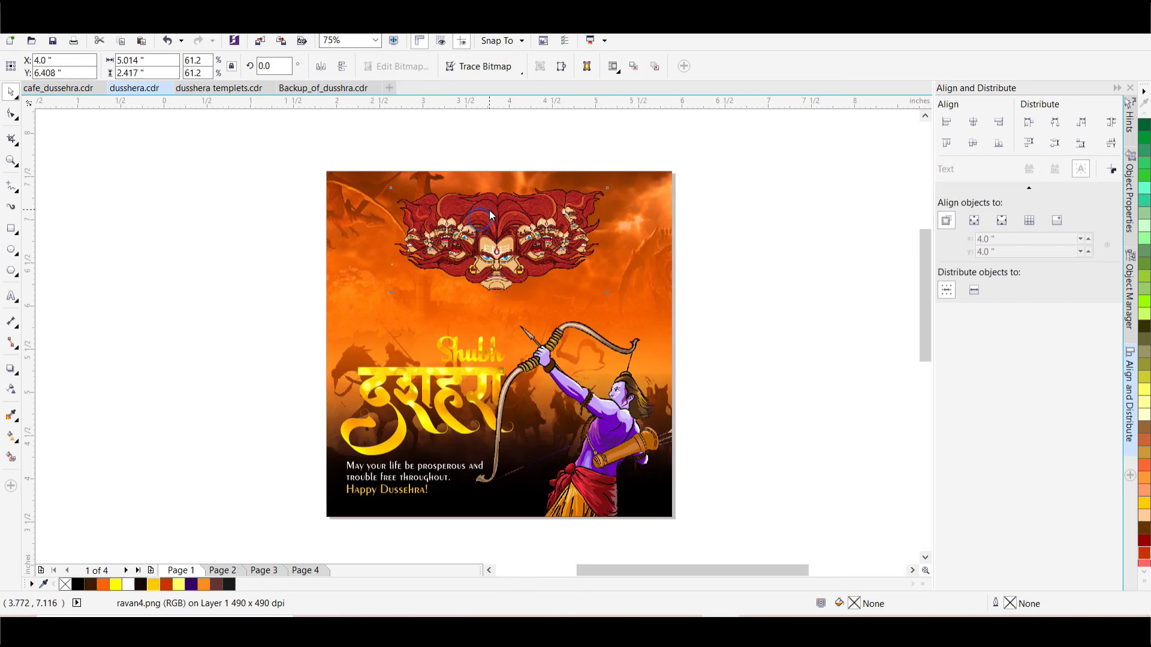
scroll(487, 210, "up", 1)
left_click(11, 370)
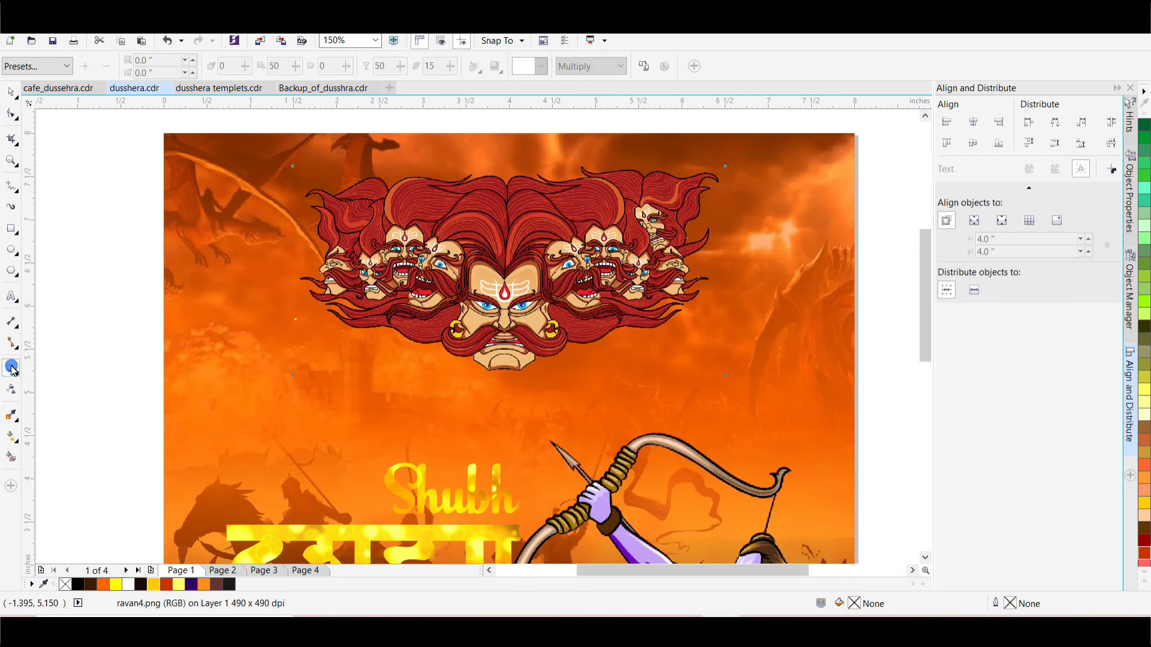
left_click(50, 66)
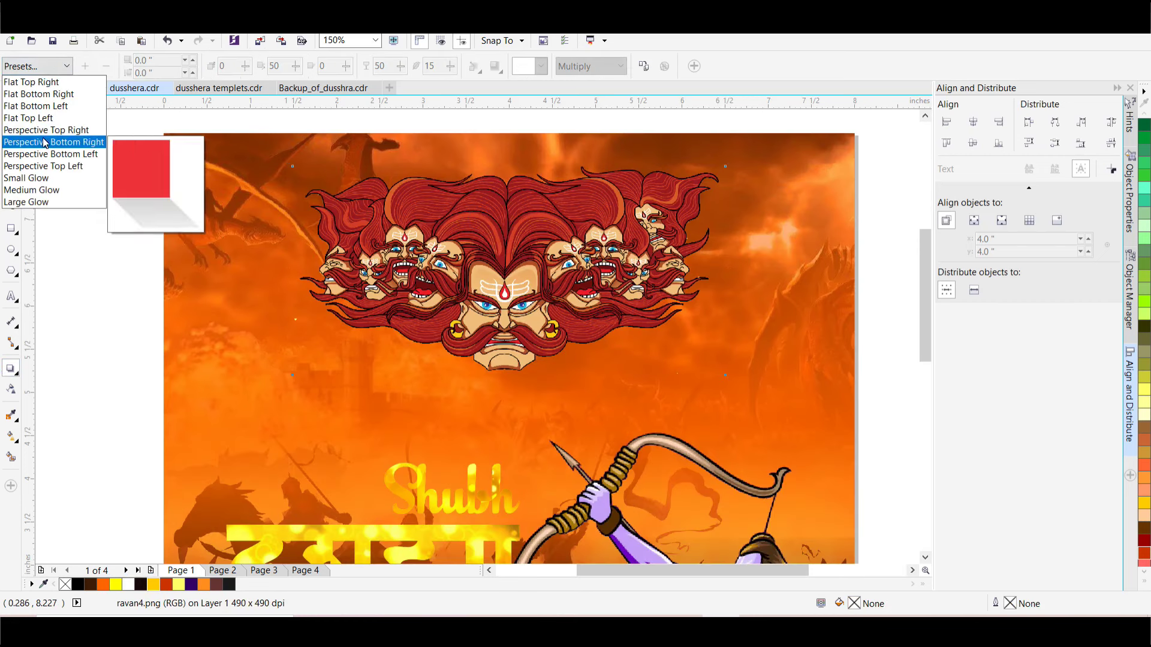
left_click(40, 188)
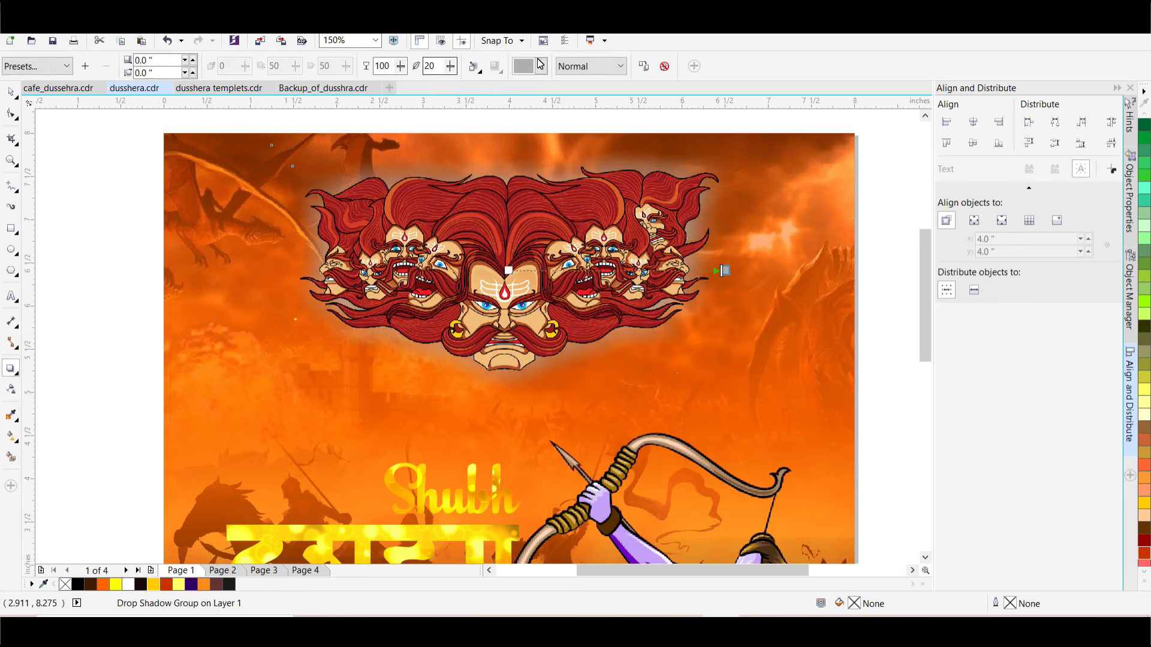
left_click(540, 66)
left_click(516, 82)
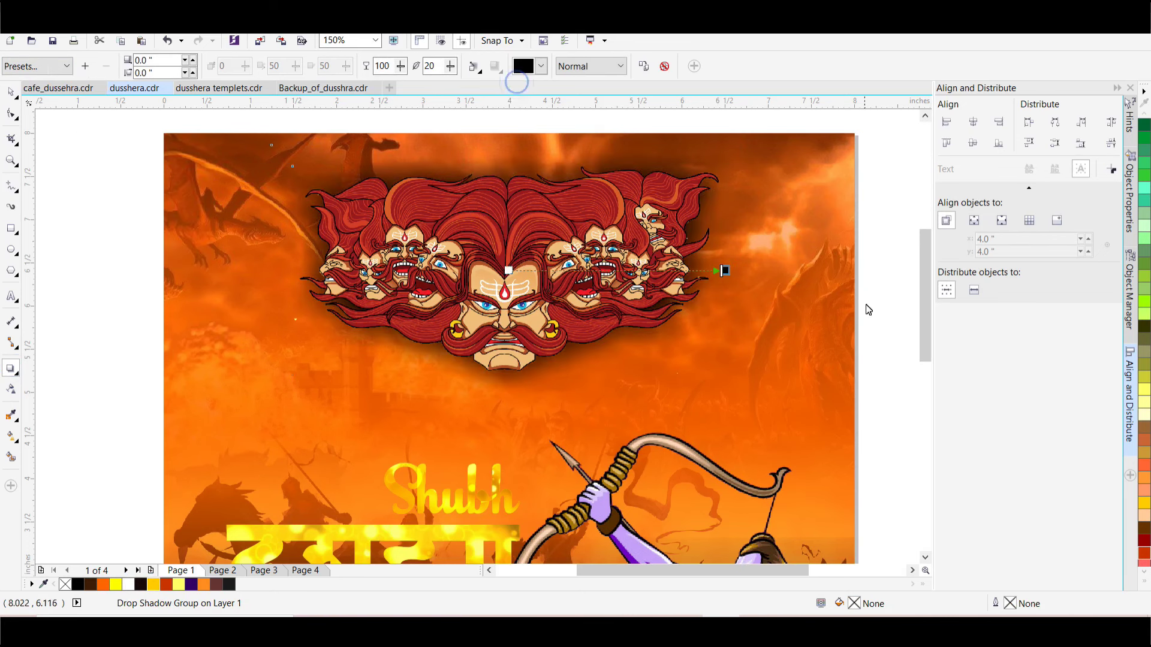
scroll(630, 236, "down", 2)
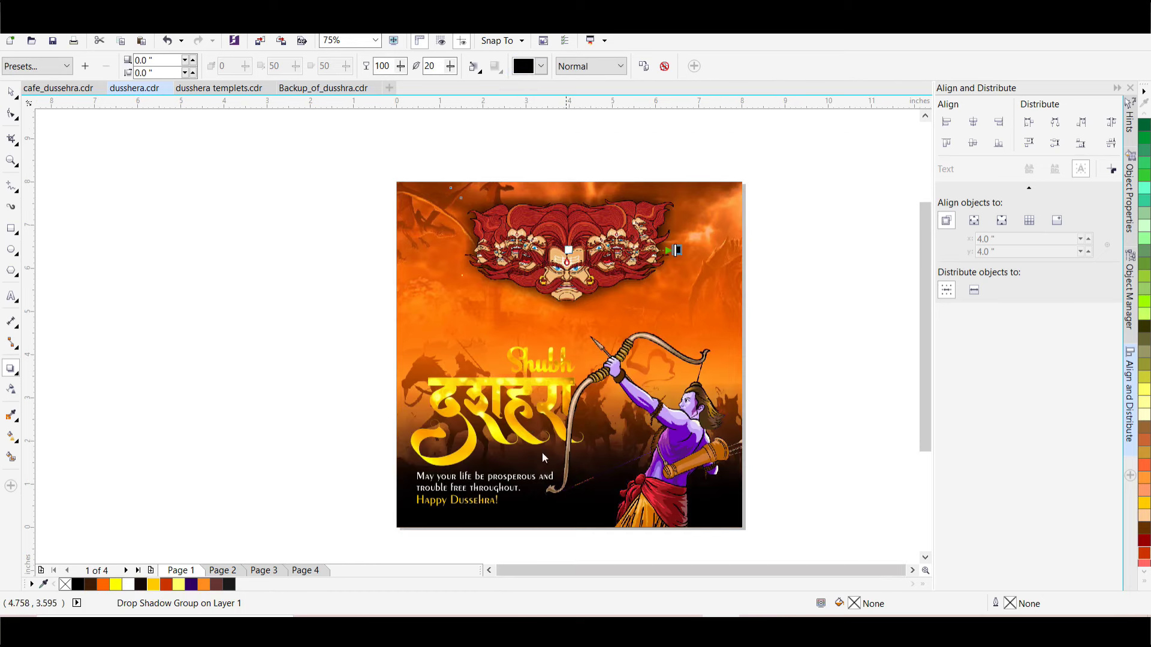
Apply the Flat Bottom Right drop shadow to the दशहरा lettering and raise its opacity to 72.
left_click(519, 404)
scroll(520, 457, "up", 2)
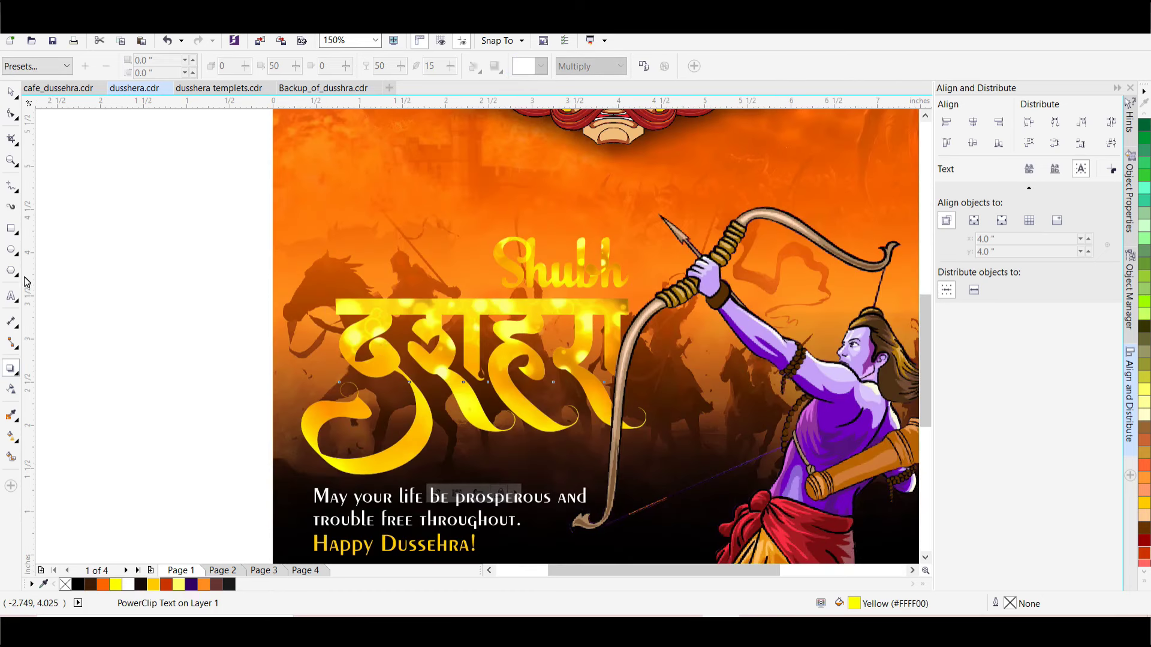
left_click(39, 65)
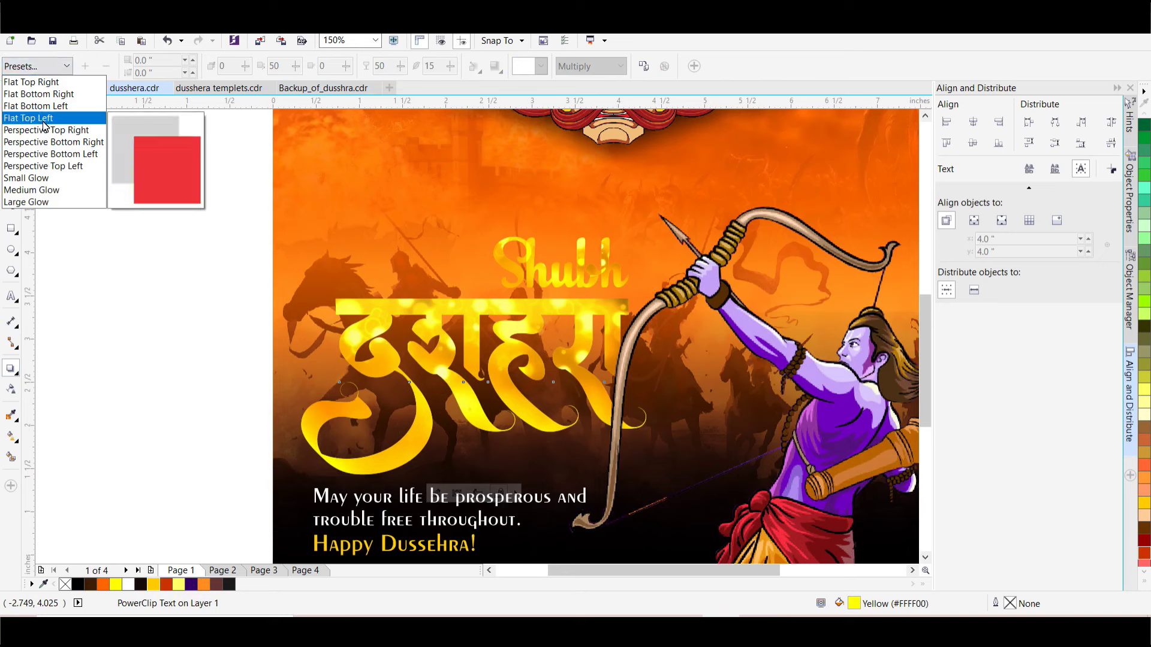
left_click(39, 95)
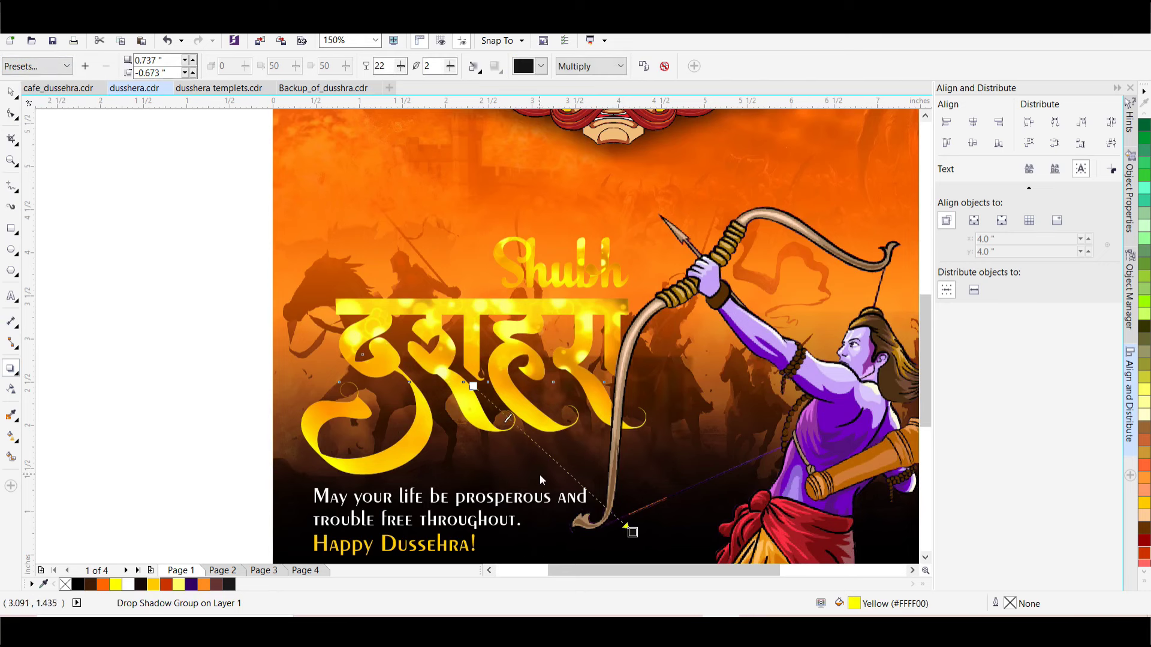
left_click_drag(508, 421, 592, 490)
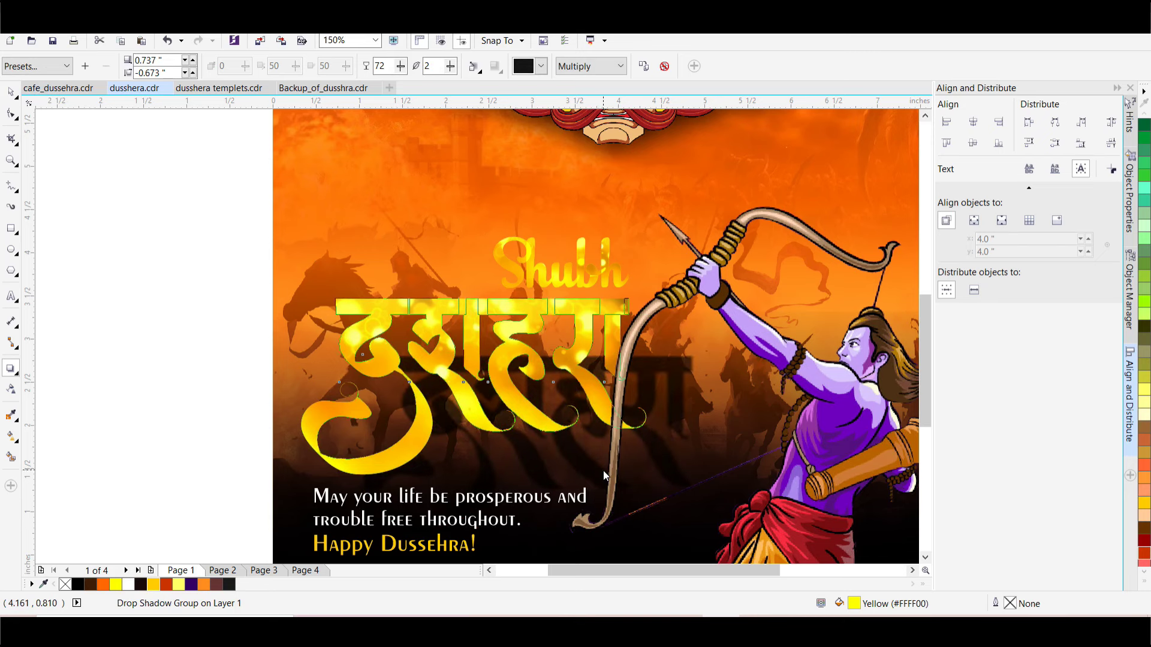
Pull the दशहरा lettering's shadow closer, to an offset of about 0.18 inches right and 0.06 inches down.
scroll(607, 469, "up", 2)
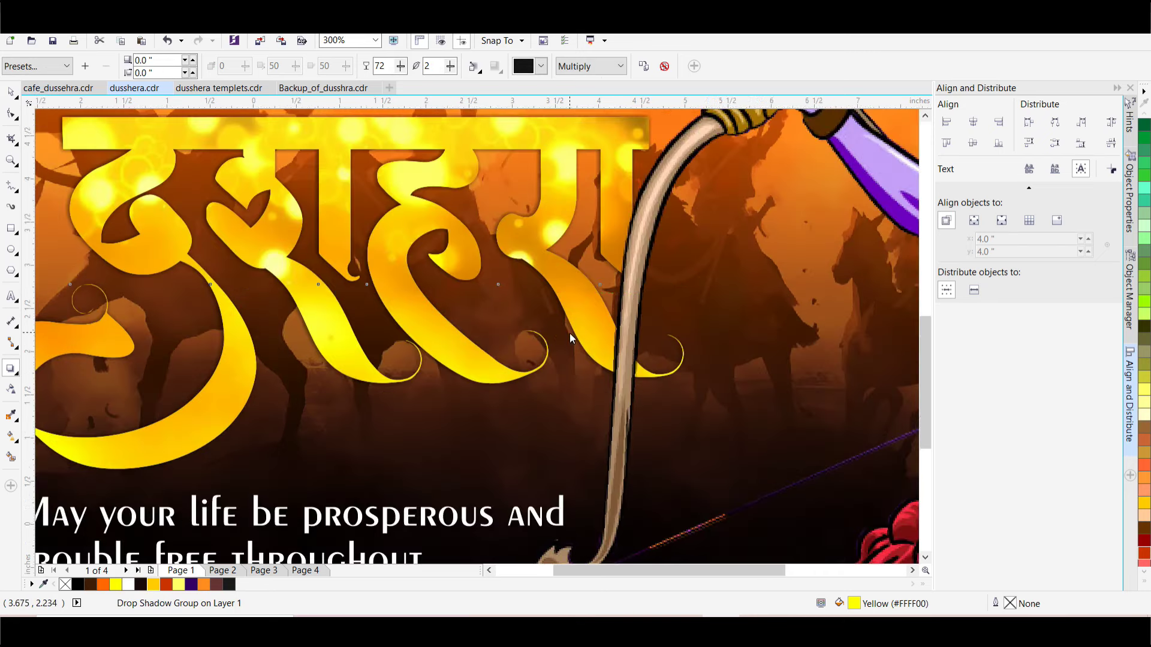
scroll(570, 337, "down", 2)
left_click_drag(628, 314, 654, 367)
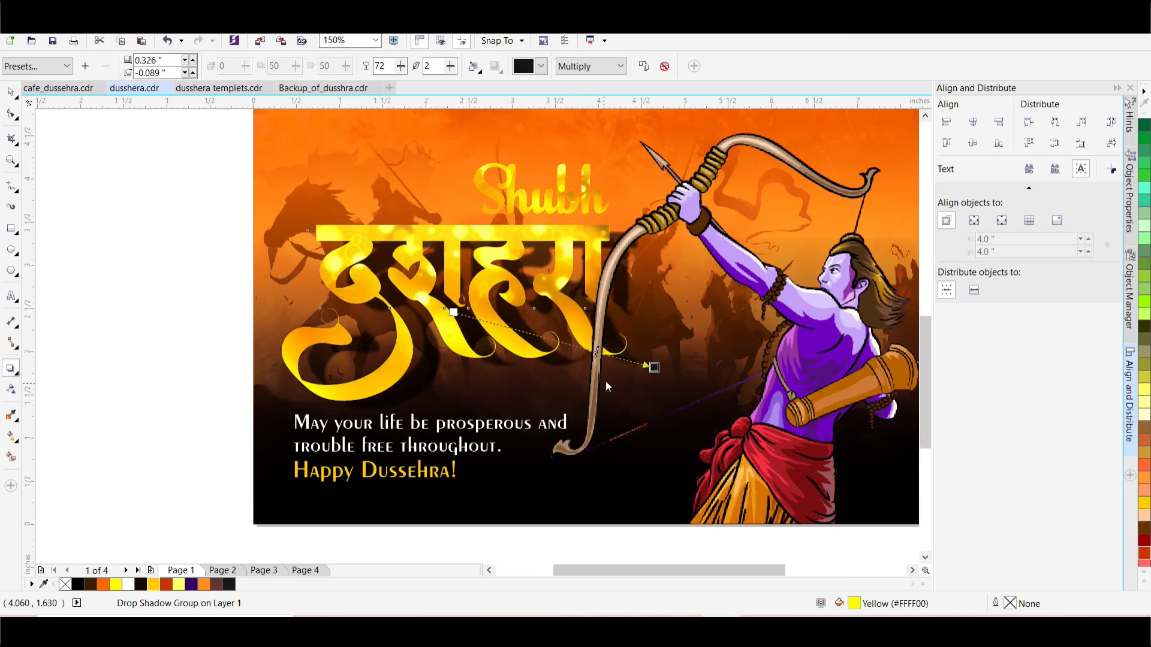
scroll(648, 361, "up", 2)
left_click_drag(659, 375, 638, 403)
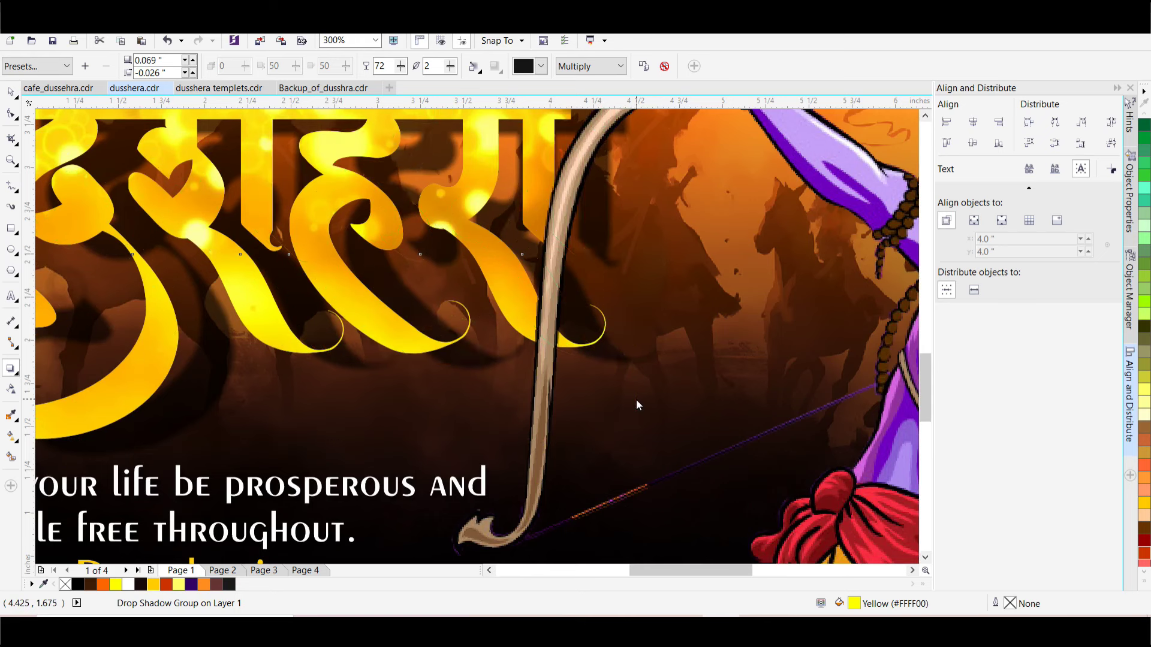
scroll(631, 408, "down", 2)
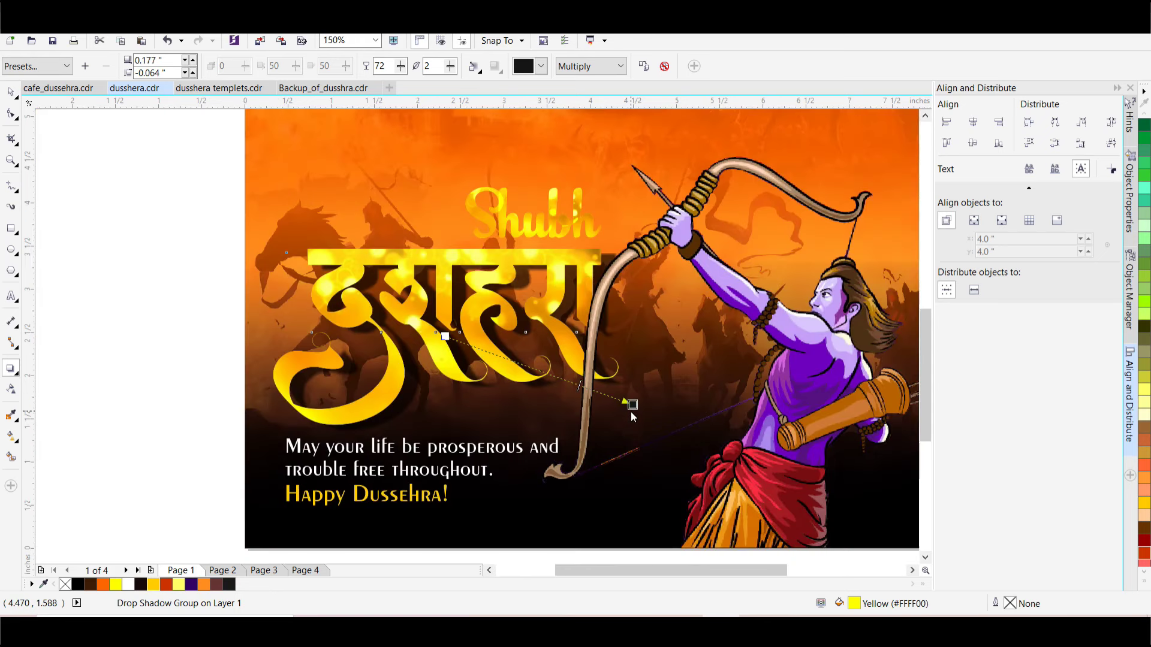
Give the word Shubh a black glow-style drop shadow with opacity 100 and feathering 50.
left_click(528, 223)
left_click(12, 89)
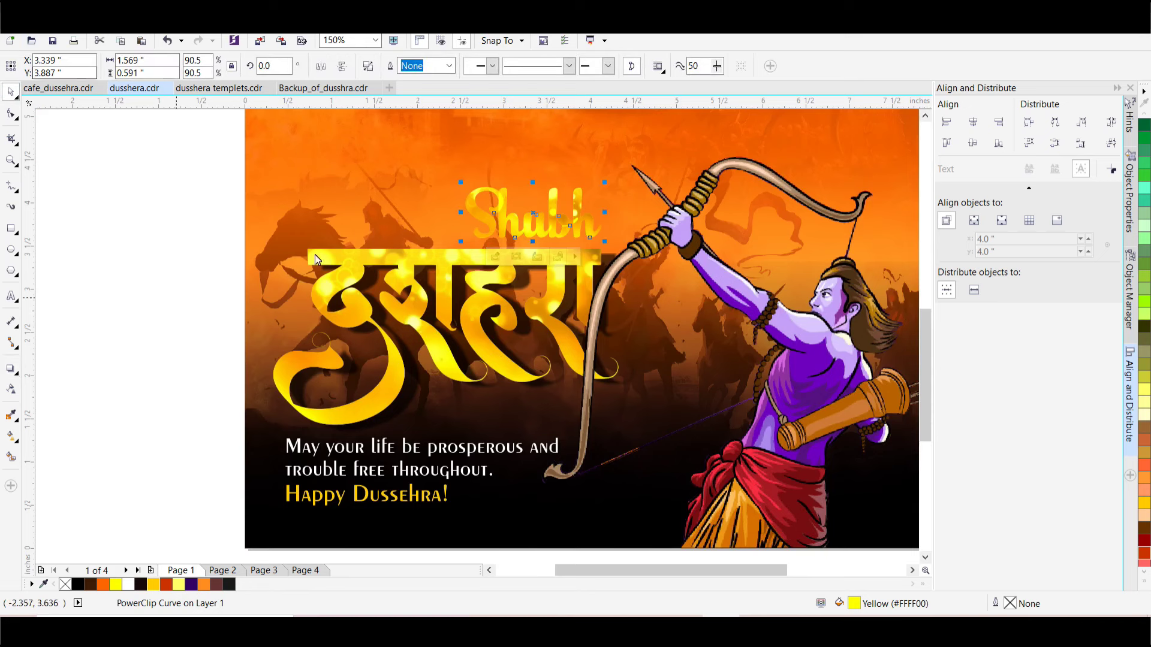
left_click(12, 369)
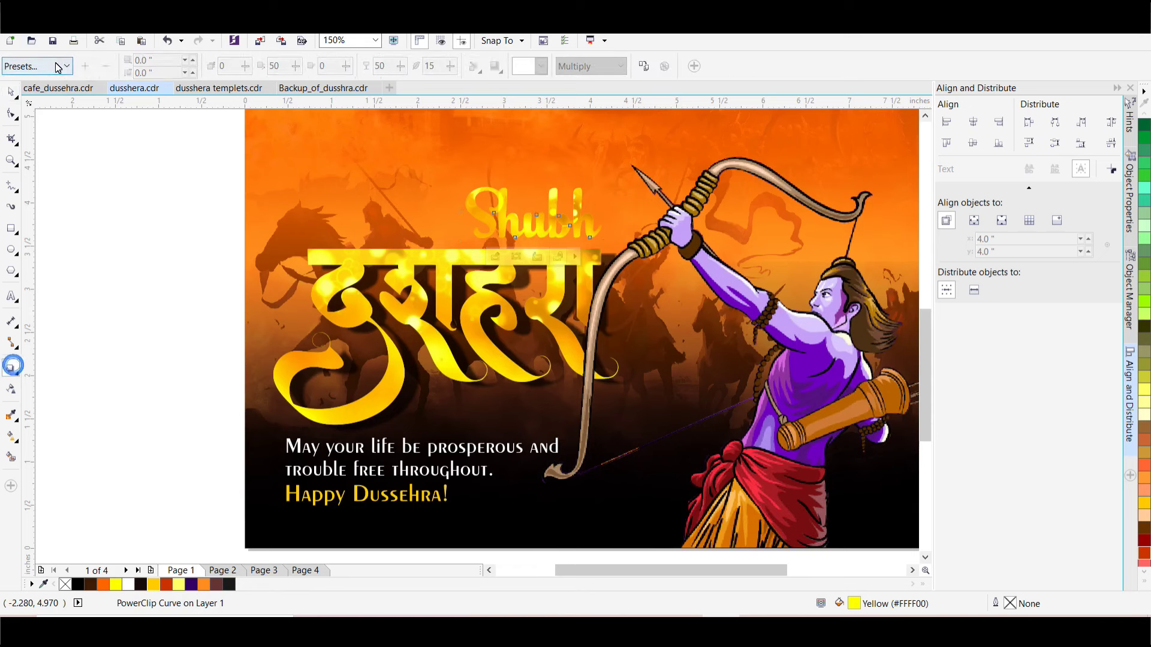
left_click(36, 66)
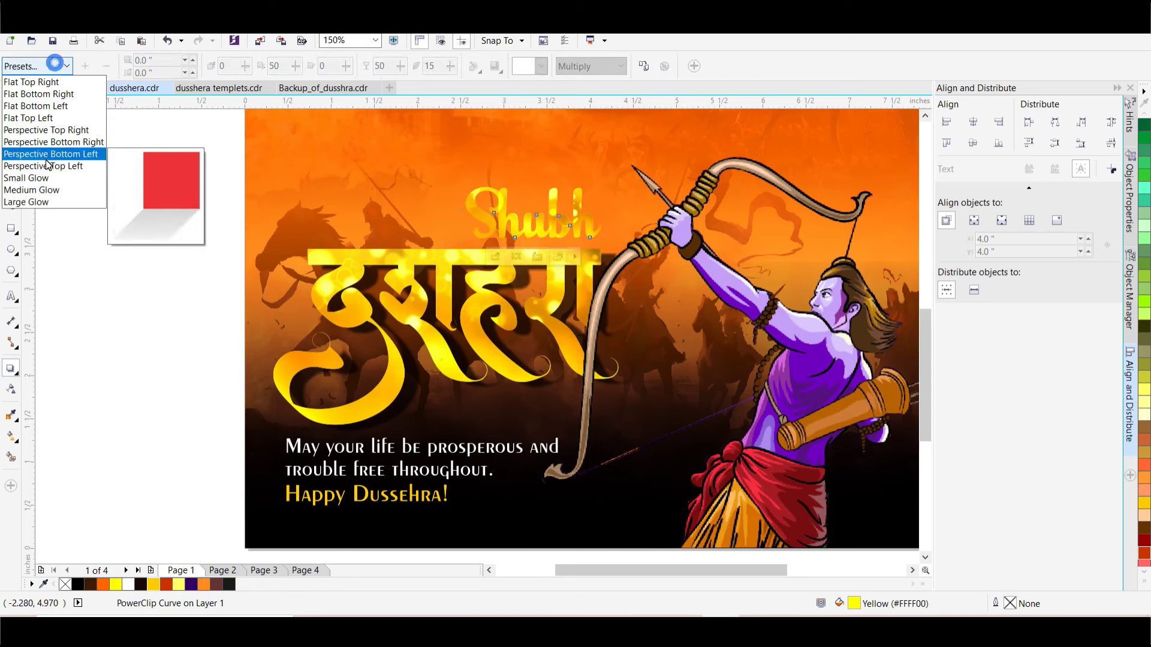
left_click(42, 189)
left_click(527, 66)
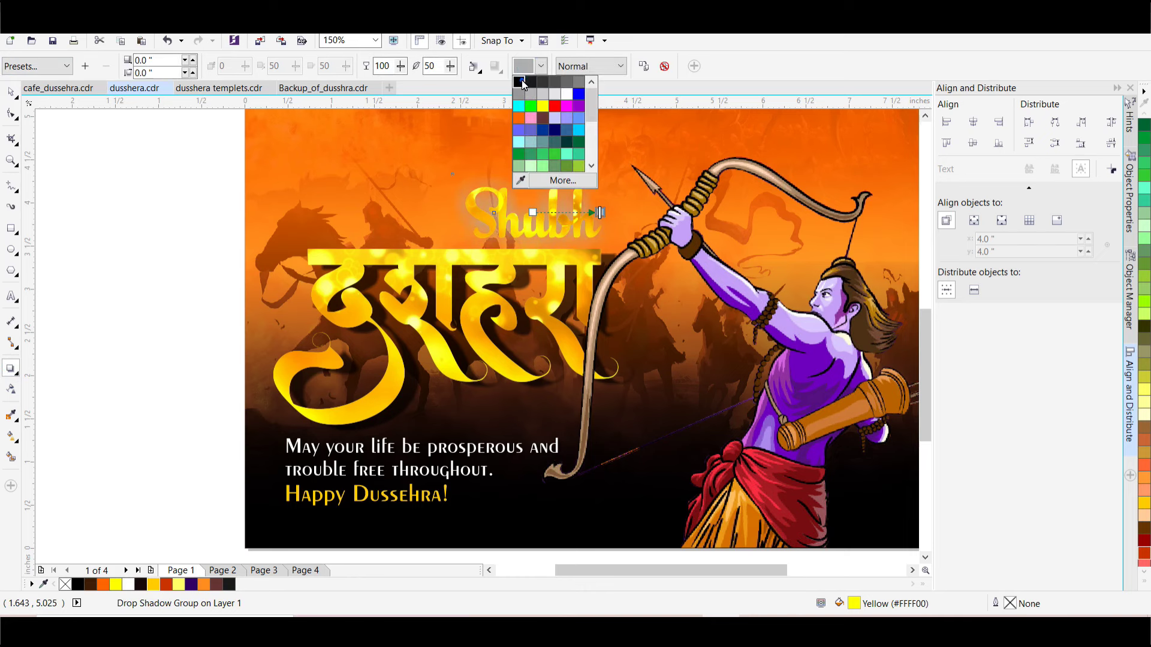
left_click(519, 80)
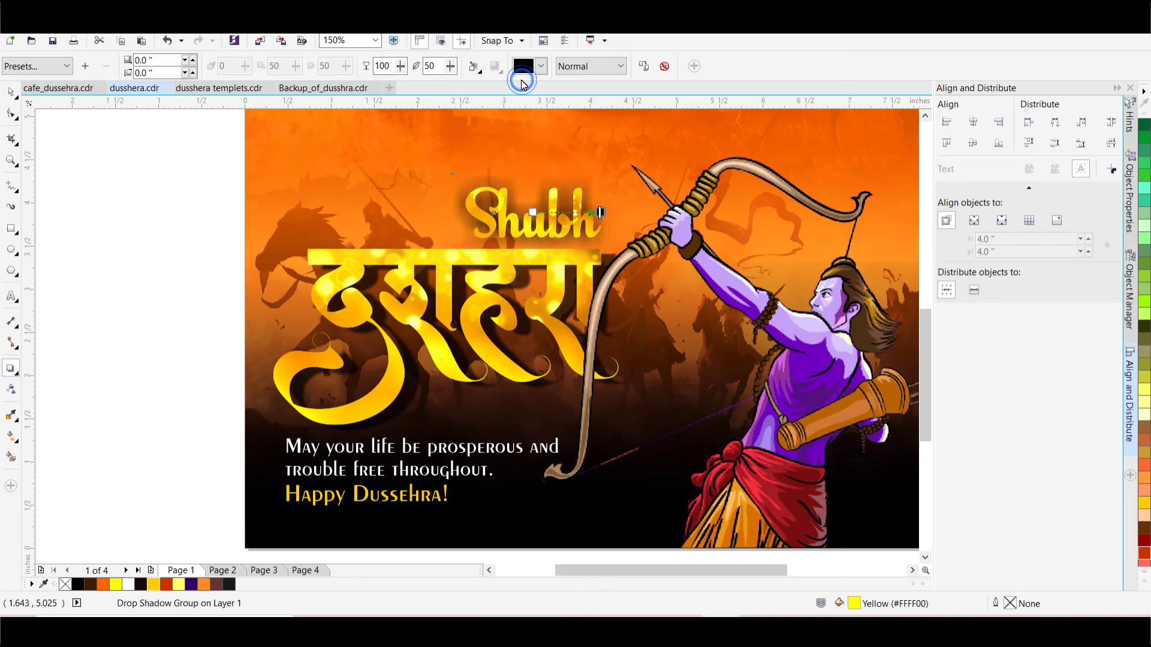
left_click(134, 262)
Draw a rectangle about 7.8 by 2.5 inches at the poster's upper-left corner and fill it with black.
scroll(366, 273, "down", 2)
scroll(489, 427, "down", 1)
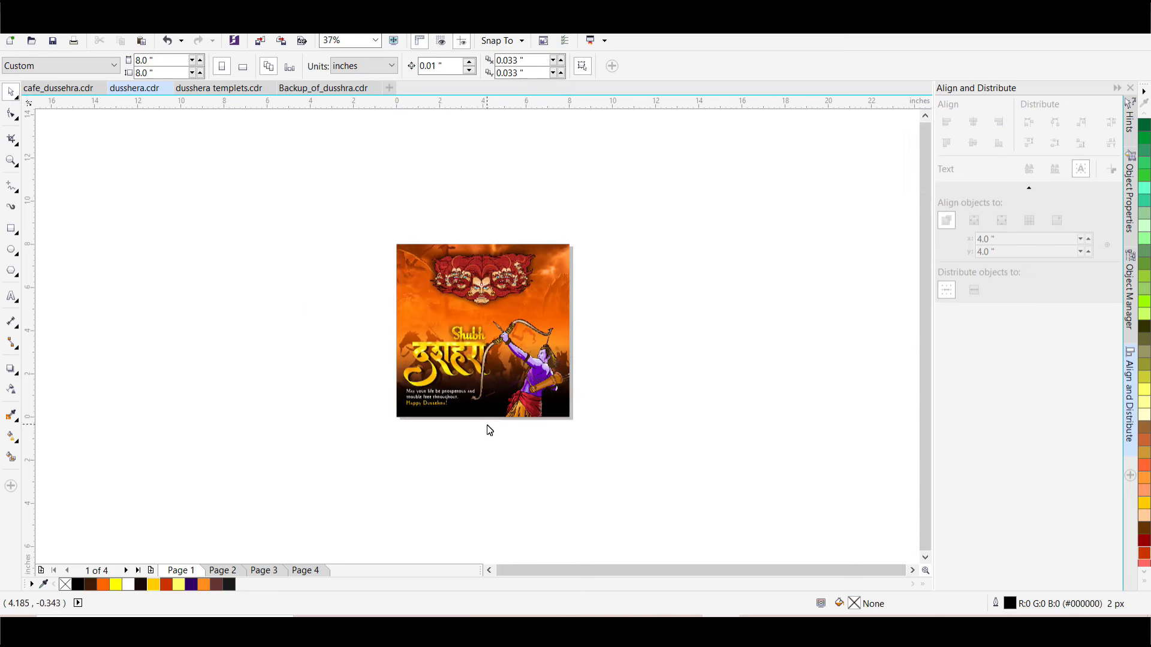
scroll(480, 273, "up", 1)
scroll(647, 192, "down", 1)
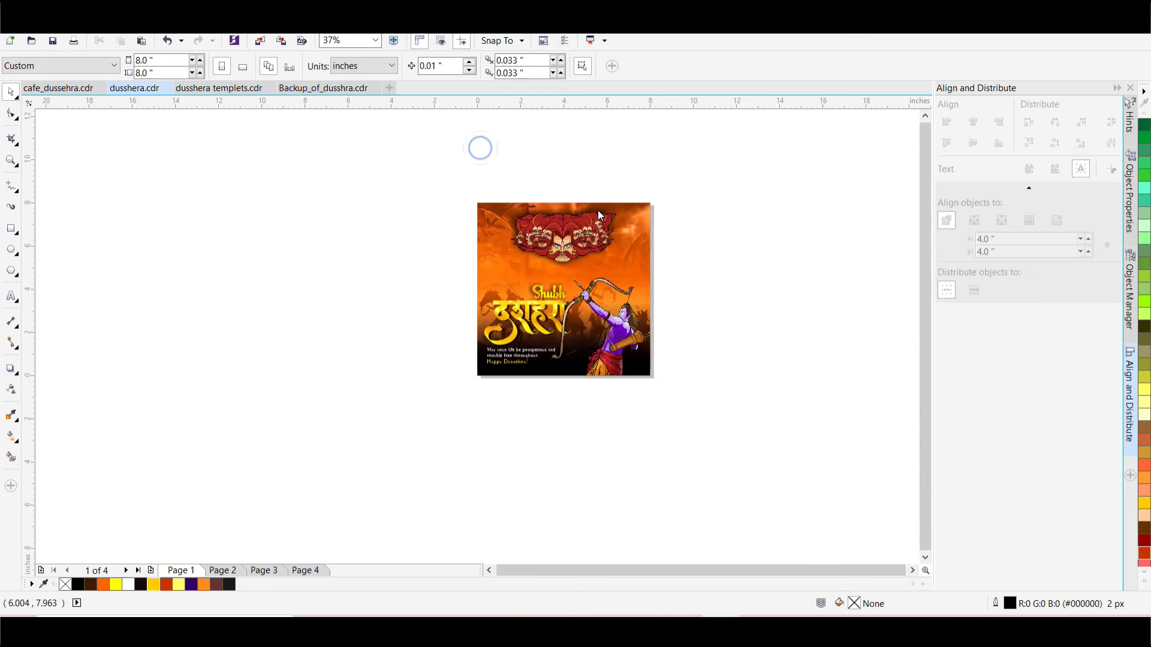
scroll(519, 211, "up", 1)
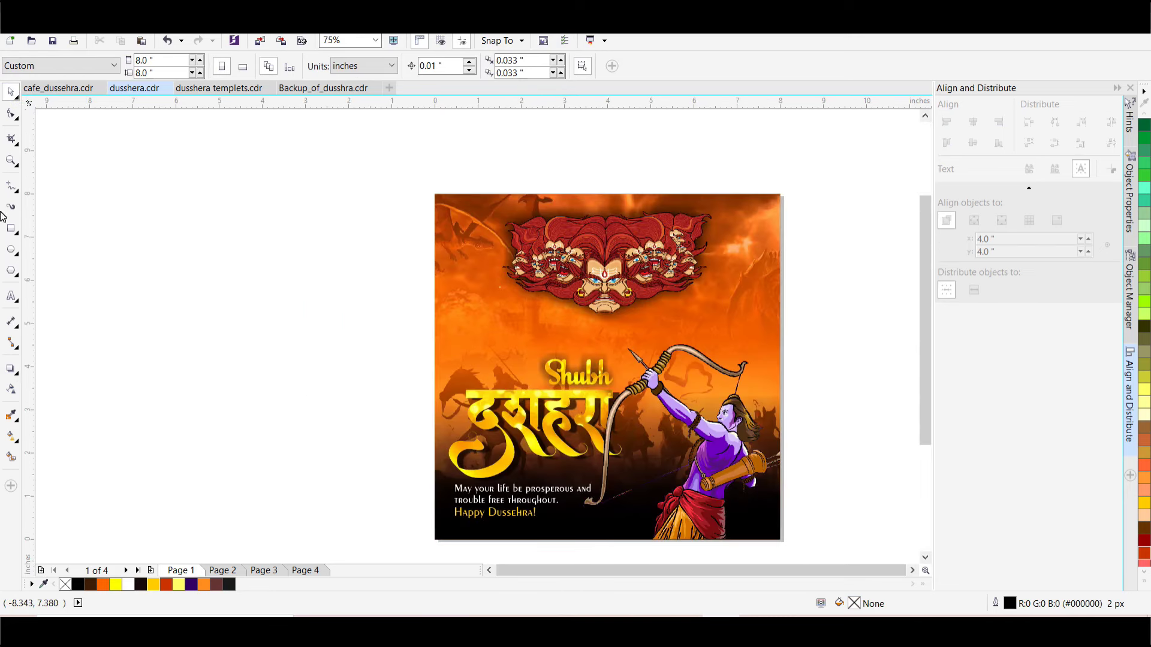
left_click(10, 228)
mouse_move(162, 147)
left_mouse_down()
mouse_move(409, 244)
mouse_move(501, 253)
left_mouse_up()
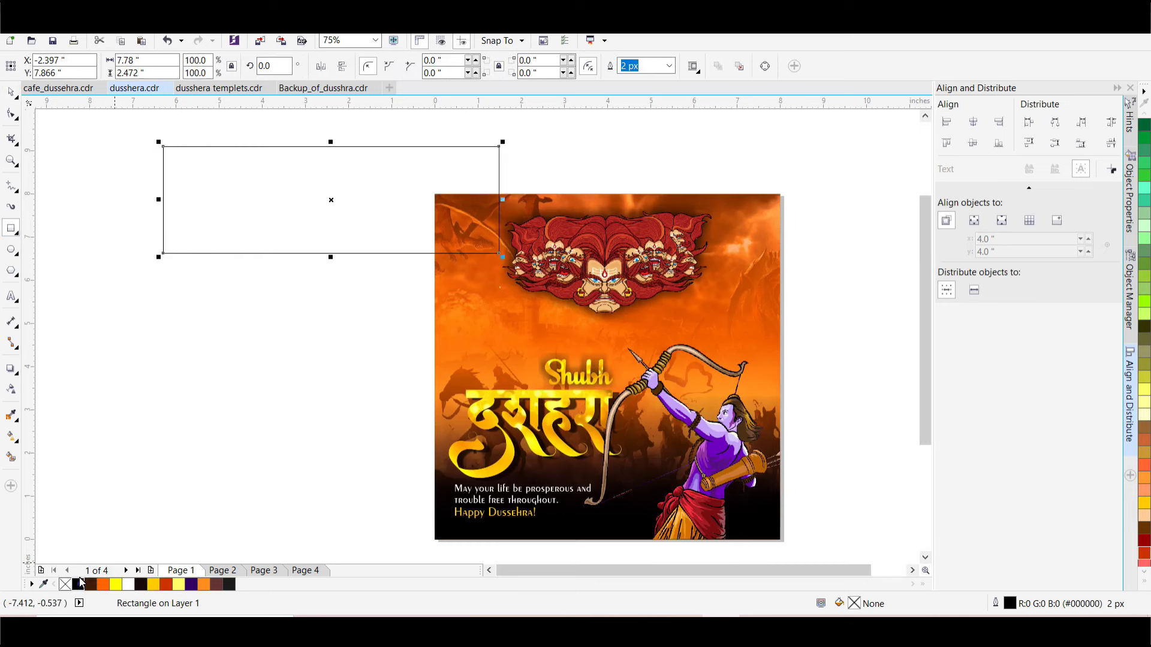
left_click(79, 583)
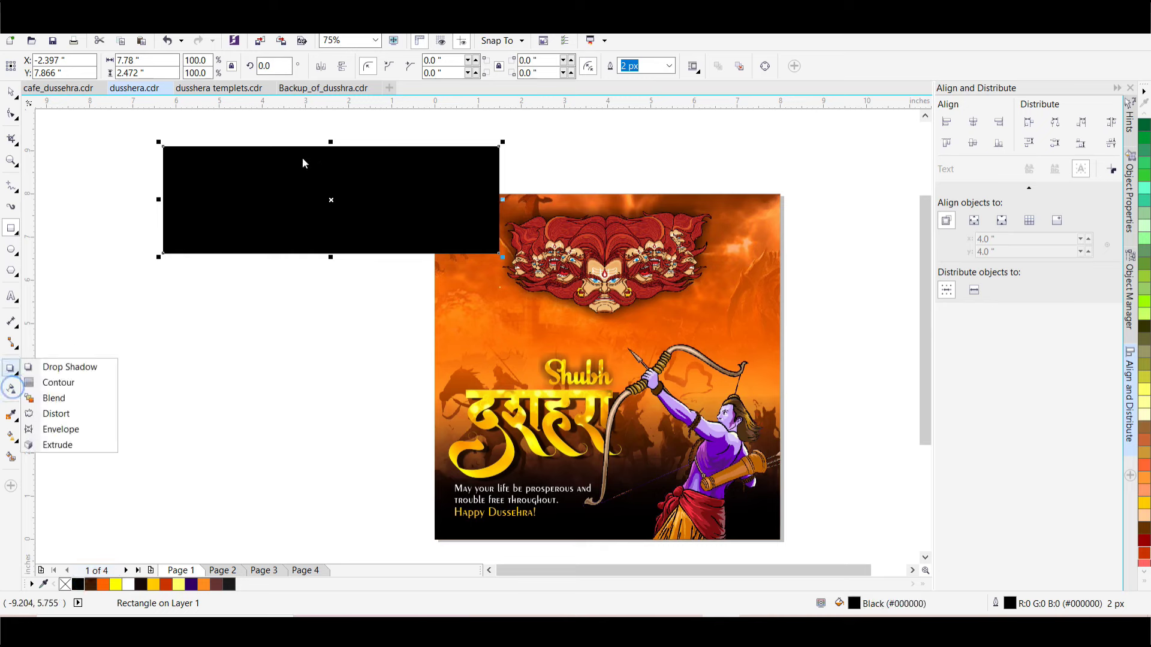
Apply a gradient transparency to the black rectangle so it fades out from top to bottom.
left_click(8, 418)
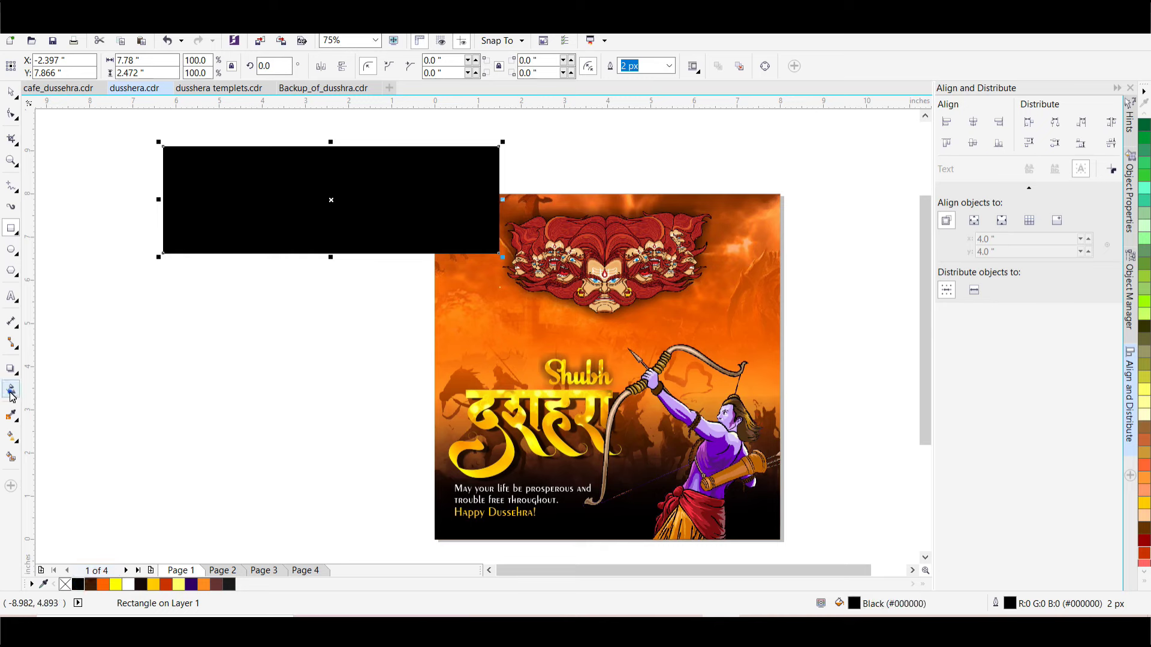
left_click(11, 393)
left_click_drag(285, 204, 283, 239)
left_click(11, 90)
Move the faded rectangle over the poster's top edge and stretch it to about 8.9 by 3.4 inches.
left_click_drag(207, 167, 527, 213)
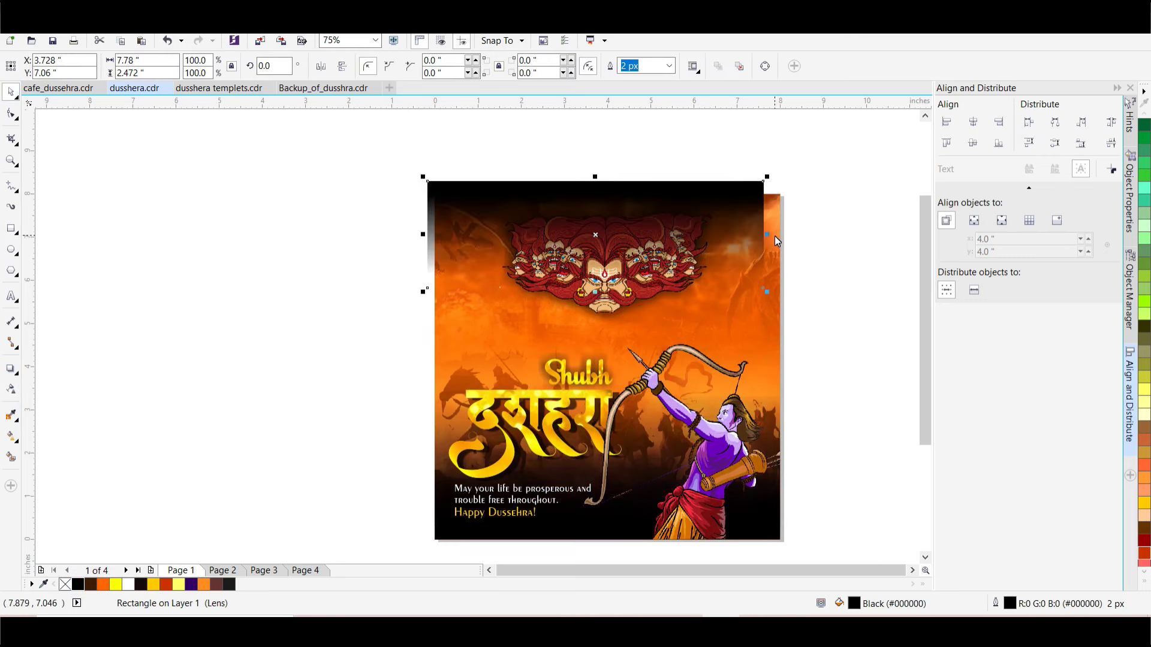
left_click_drag(770, 235, 814, 234)
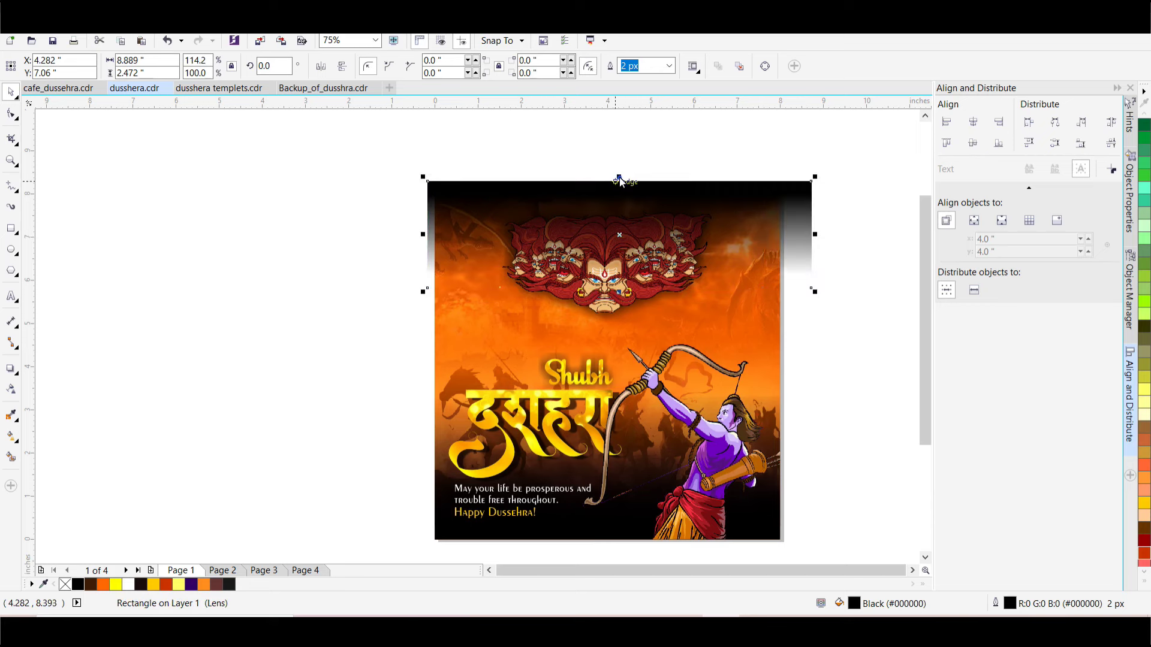
left_click_drag(619, 178, 619, 139)
left_click_drag(731, 172, 725, 176)
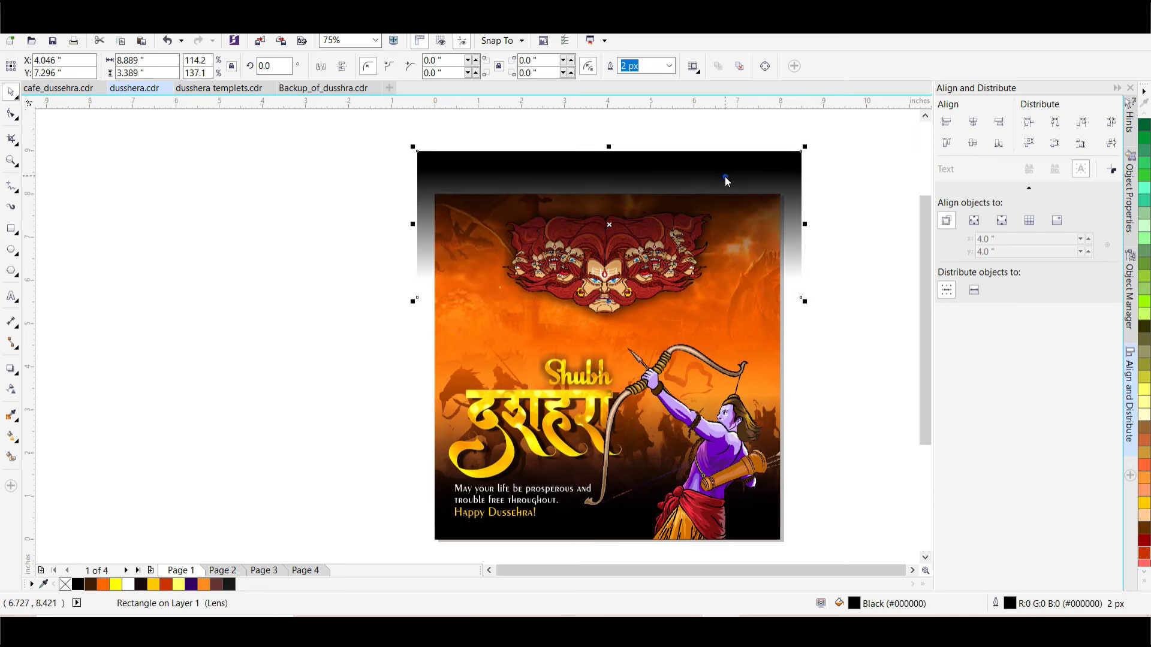
PowerClip the faded black rectangle inside the poster's background rectangle.
right_click(725, 176)
left_click(883, 196)
left_click(503, 341)
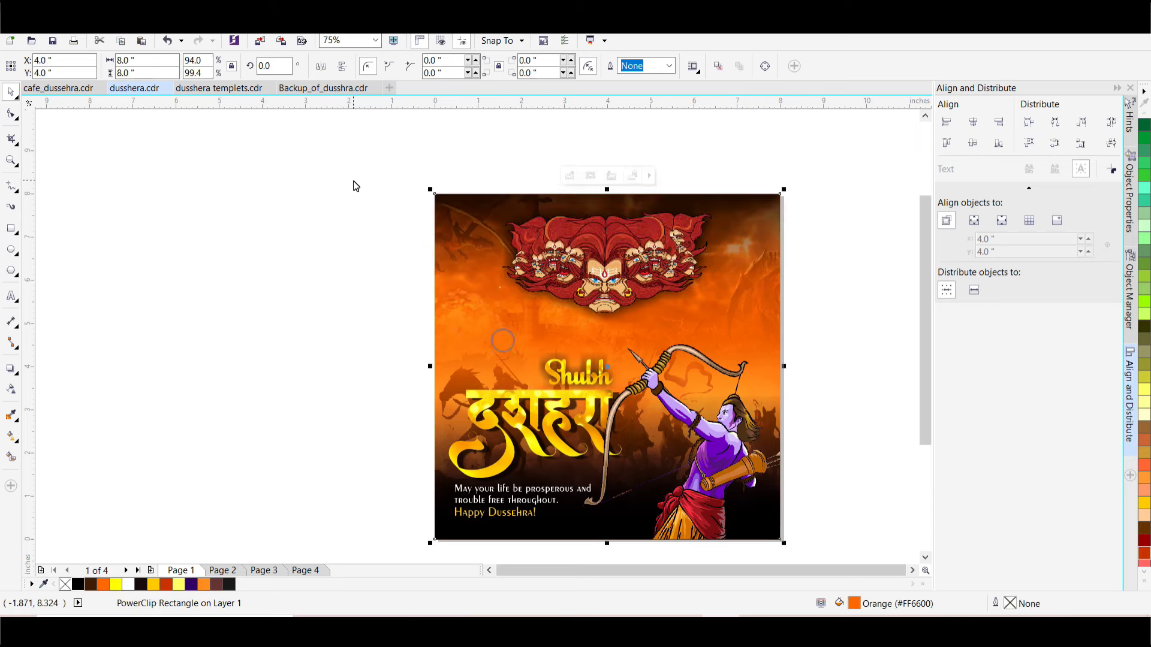
left_click(353, 180)
scroll(567, 160, "down", 2)
scroll(582, 195, "up", 2)
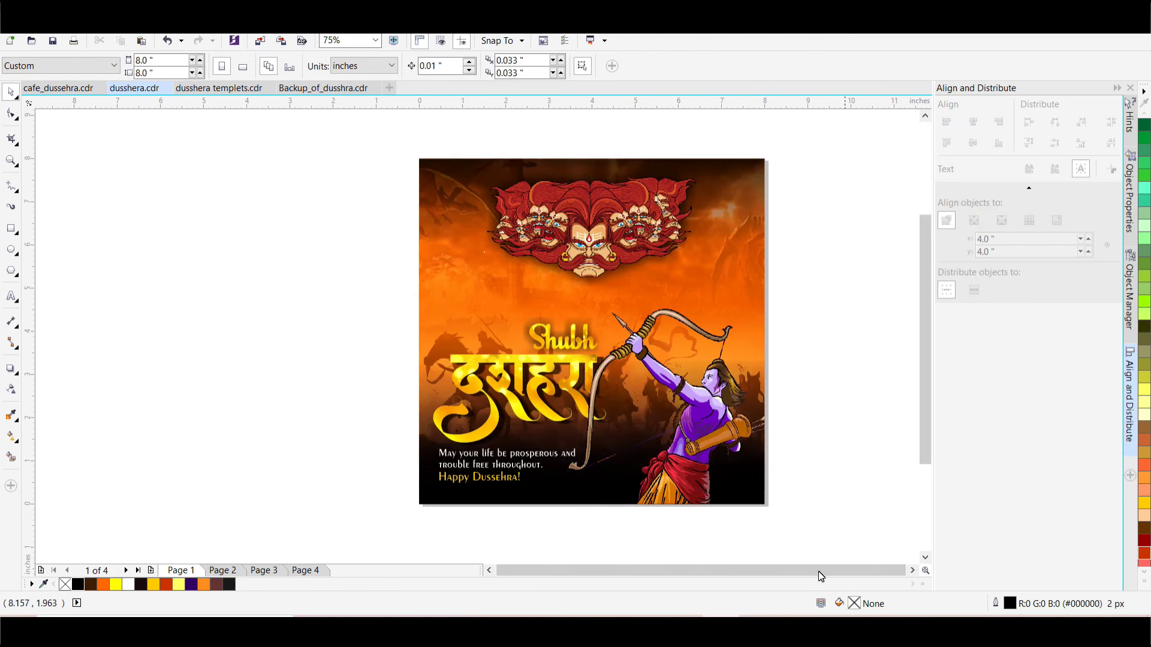
Select the poster's background rectangle and open its PowerClip contents for editing.
left_click(655, 496)
left_click(465, 521)
left_click(518, 511)
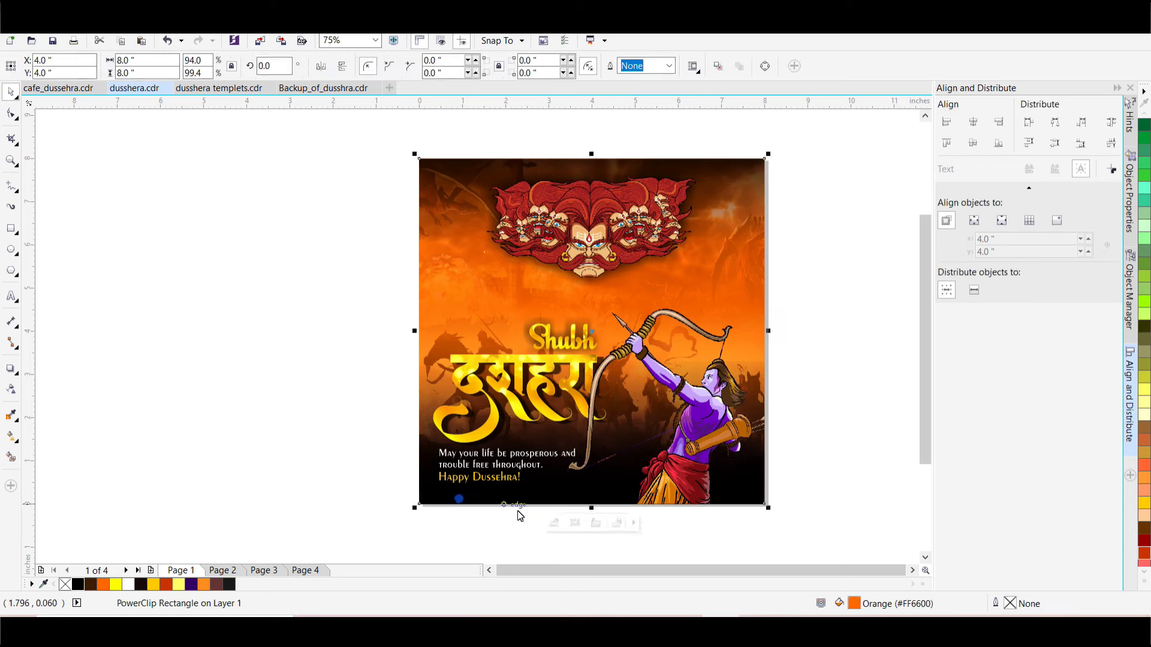
left_click(554, 523)
scroll(435, 270, "down", 2)
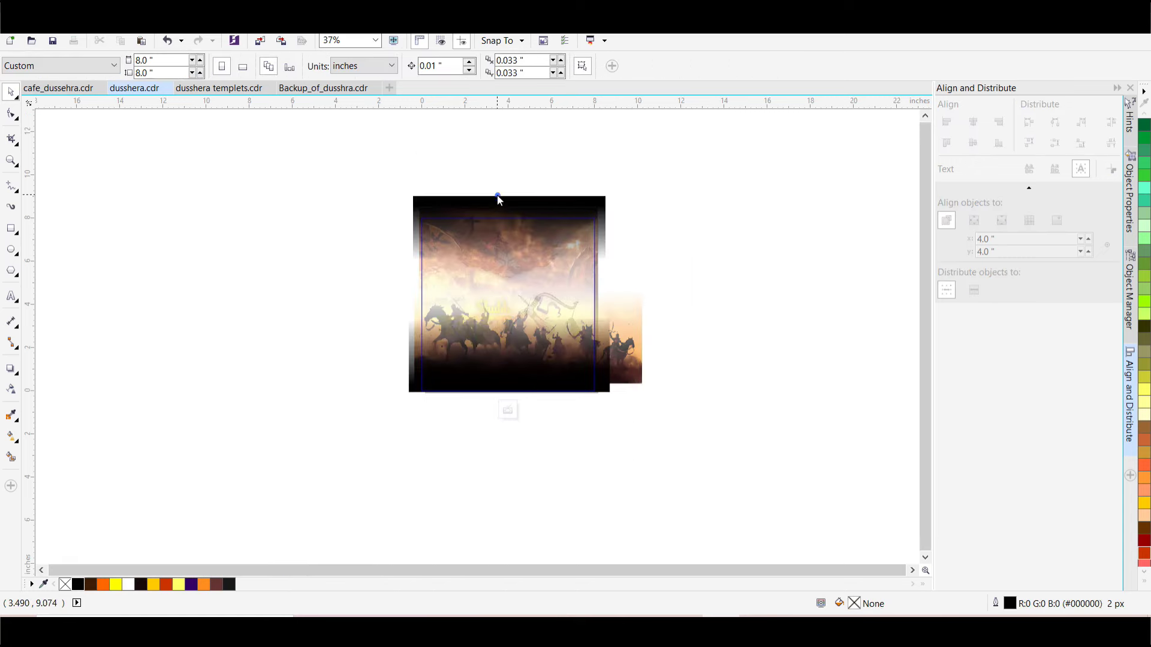
Copy the faded black rectangle from the background's top edge into the empty area beside it and rotate the copy 90 degrees.
left_click(499, 207)
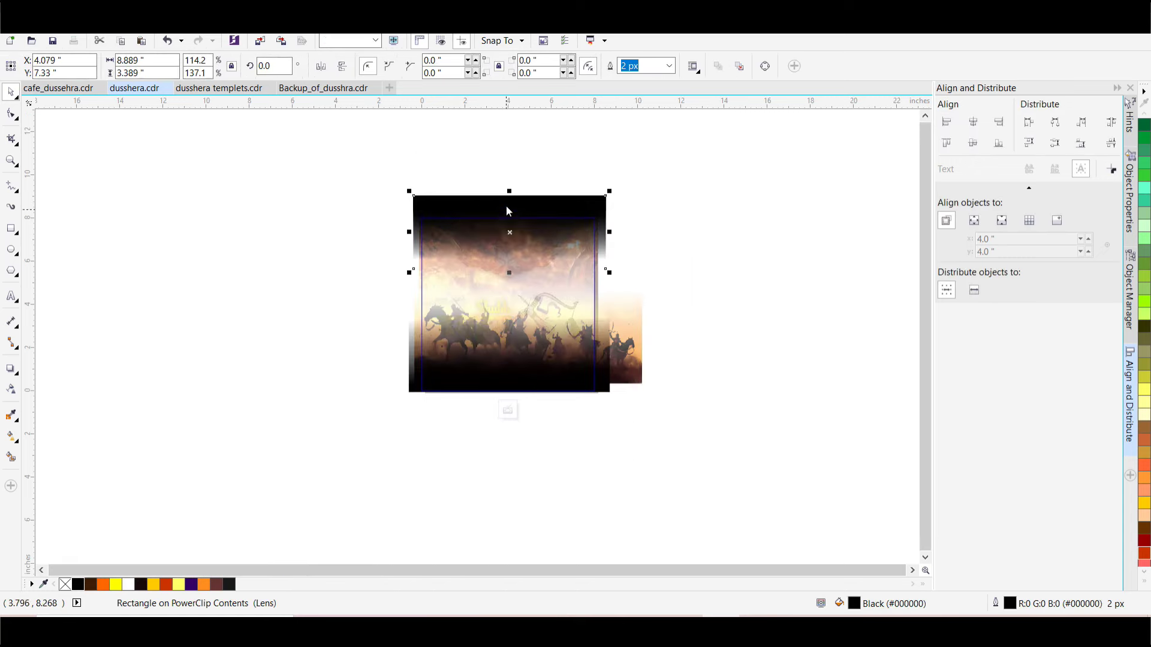
left_click(505, 206)
left_click_drag(225, 256, 226, 254)
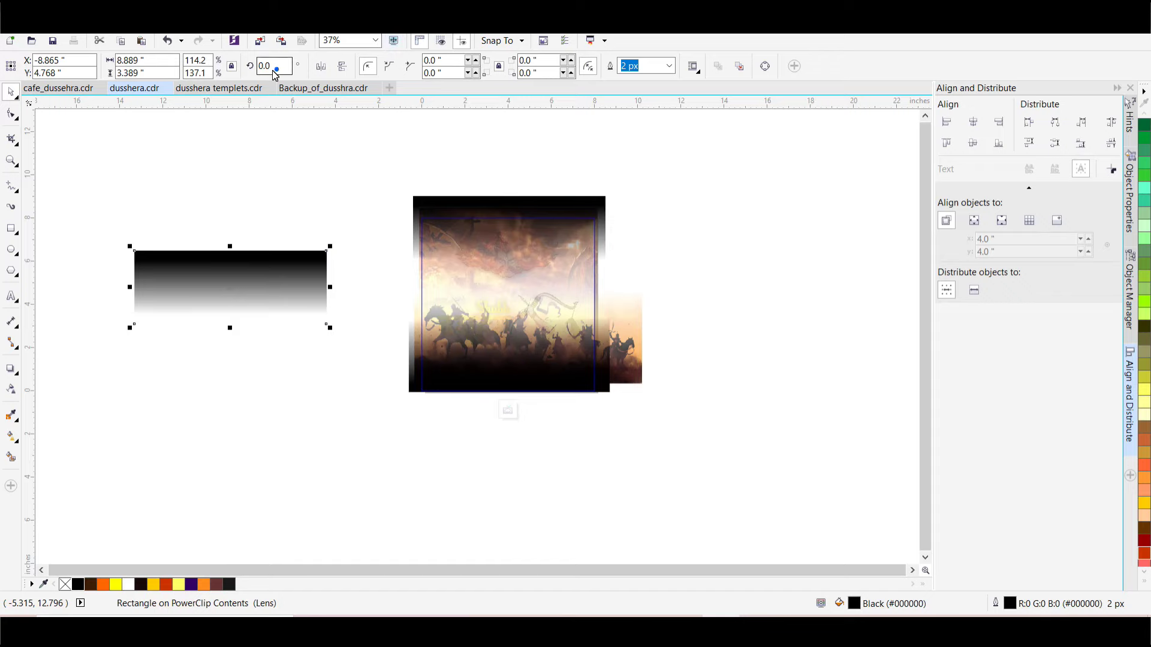
type("90")
key("Return")
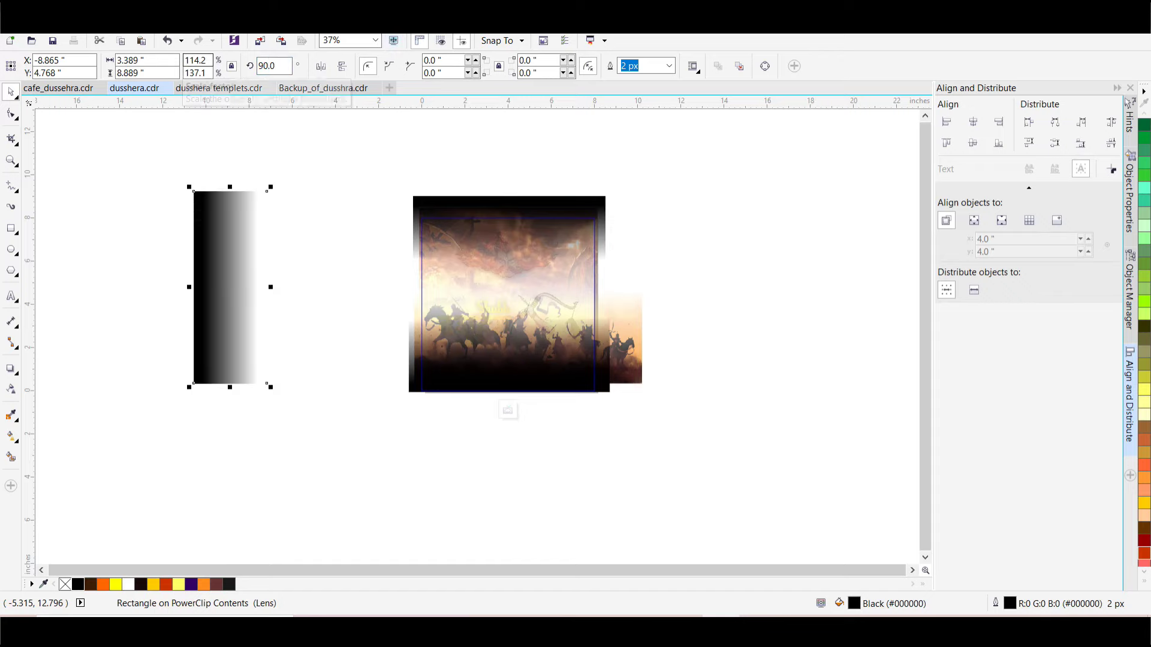
Move the rotated fade rectangle over the background's left edge so the darkness fades inward.
scroll(236, 238, "up", 1)
left_click_drag(232, 245, 652, 261)
scroll(372, 192, "down", 1)
left_click_drag(489, 192, 486, 200)
scroll(485, 200, "up", 1)
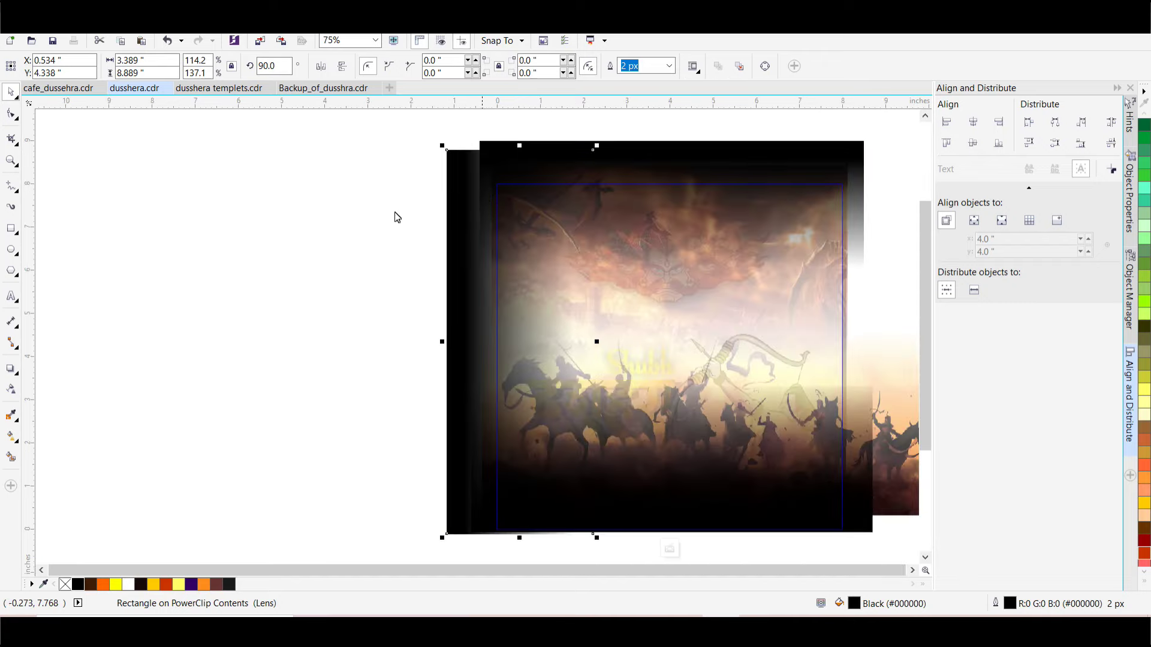
Place a mirrored copy of the left fade rectangle over the background's right edge and finish editing the PowerClip.
scroll(305, 255, "down", 1)
key("ctrl+z")
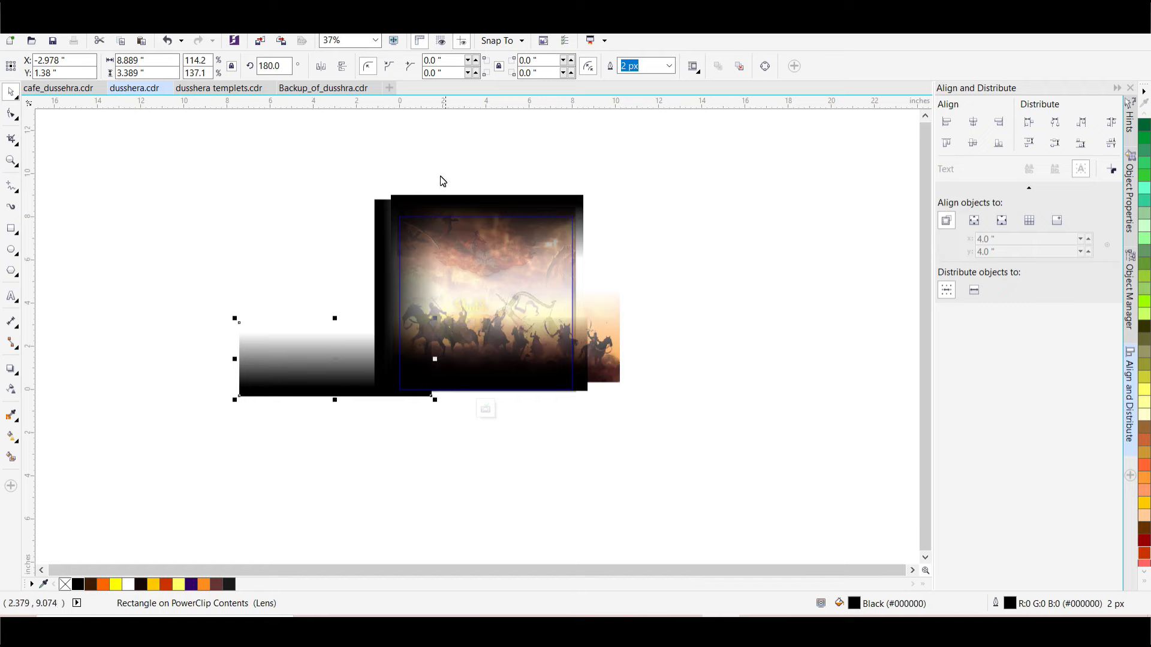
key("ctrl+shift+z")
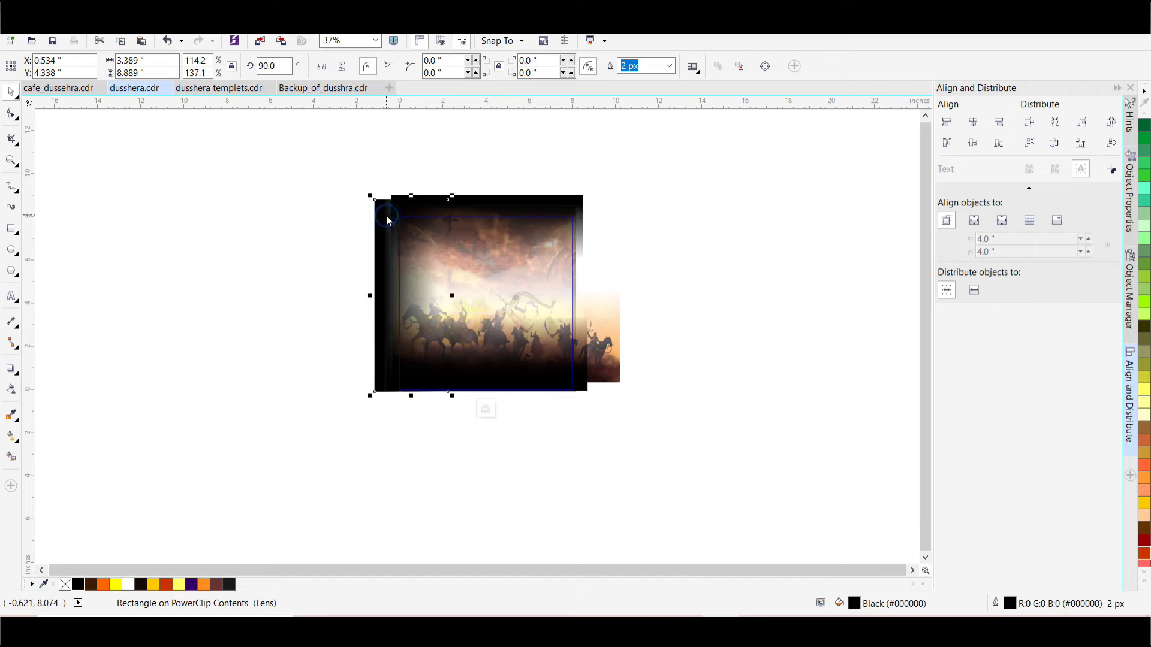
left_click_drag(388, 220, 564, 213)
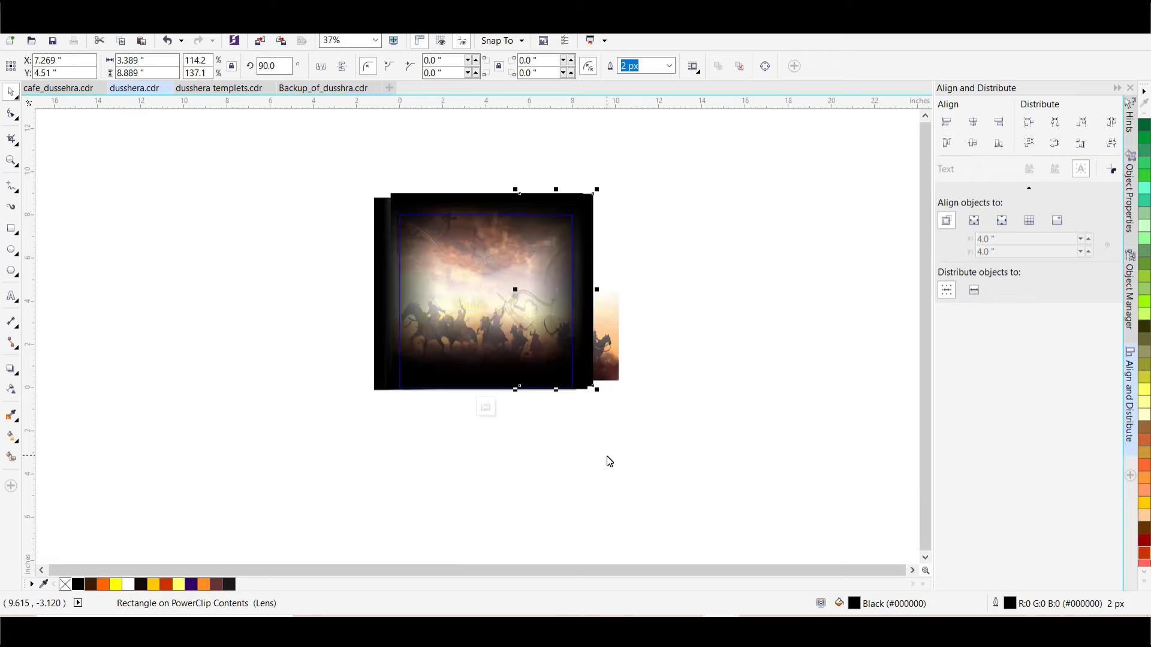
left_click(486, 407)
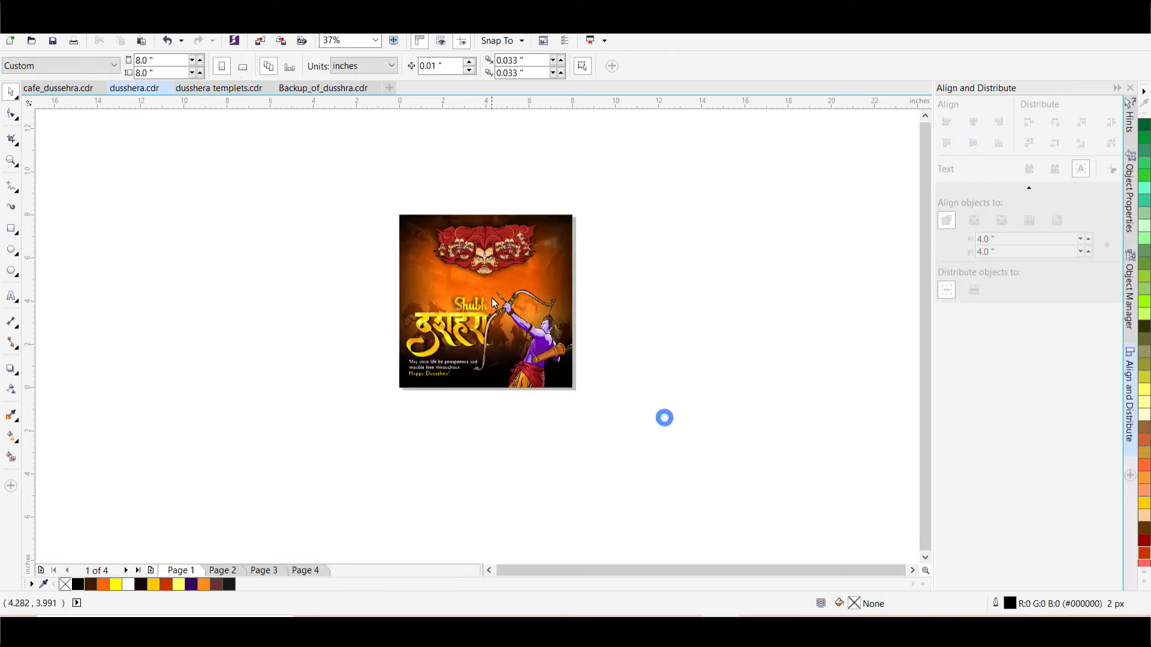
Reopen the background's PowerClip contents, shift the right and left fade rectangles slightly outward, and finish editing.
left_click(613, 242)
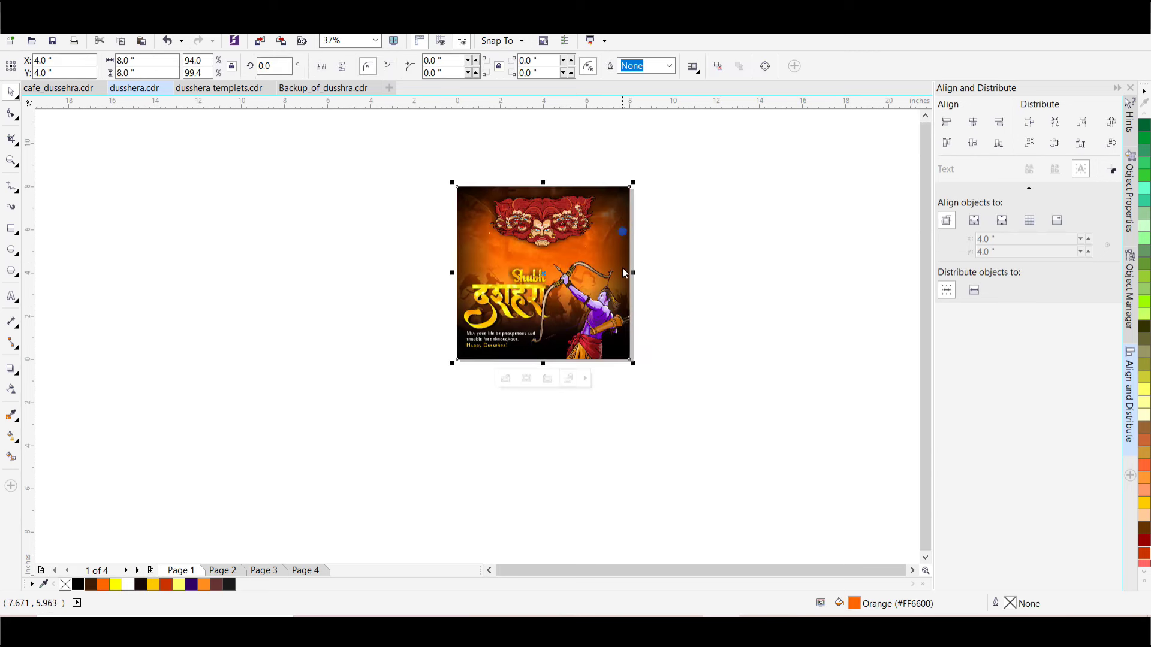
left_click(504, 377)
left_click(654, 236)
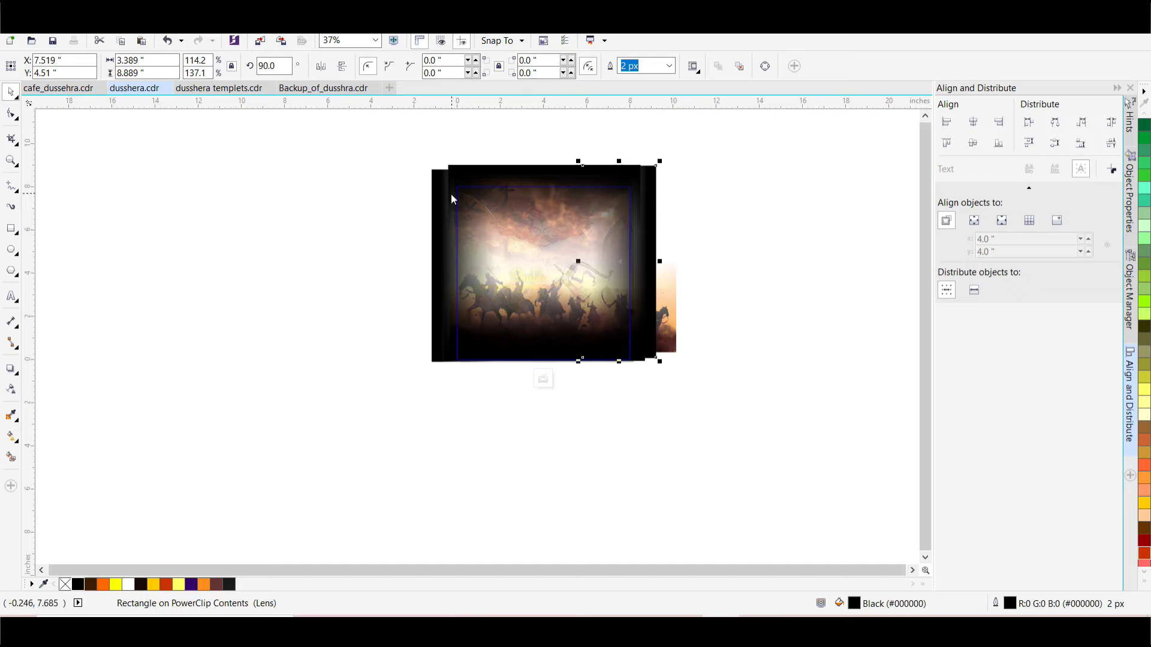
left_click_drag(451, 193, 434, 201)
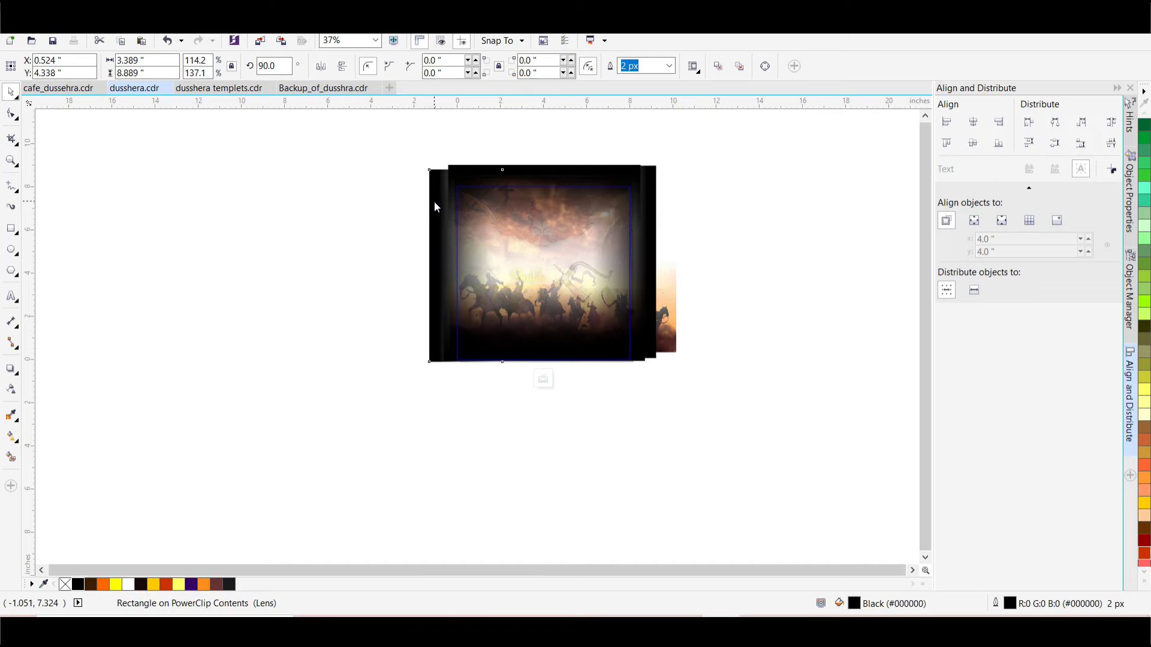
left_click(543, 379)
left_click(709, 164)
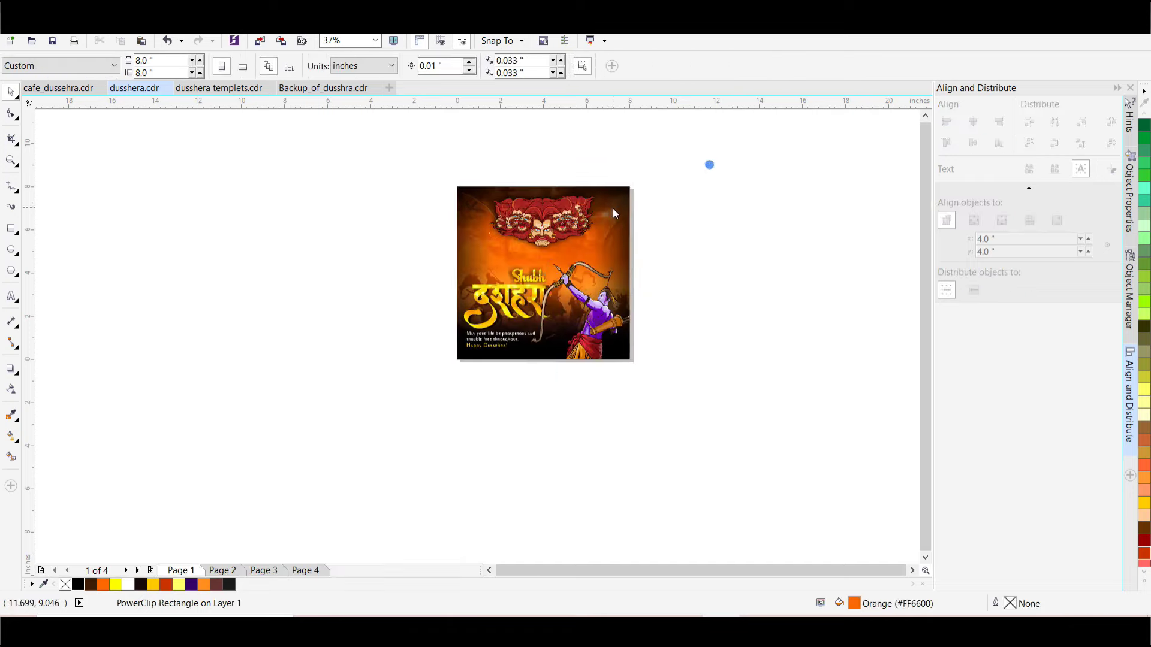
Examine the whole poster with its darkened edges, lettering and artwork up close.
scroll(613, 207, "up", 2)
left_click_drag(188, 305, 530, 458)
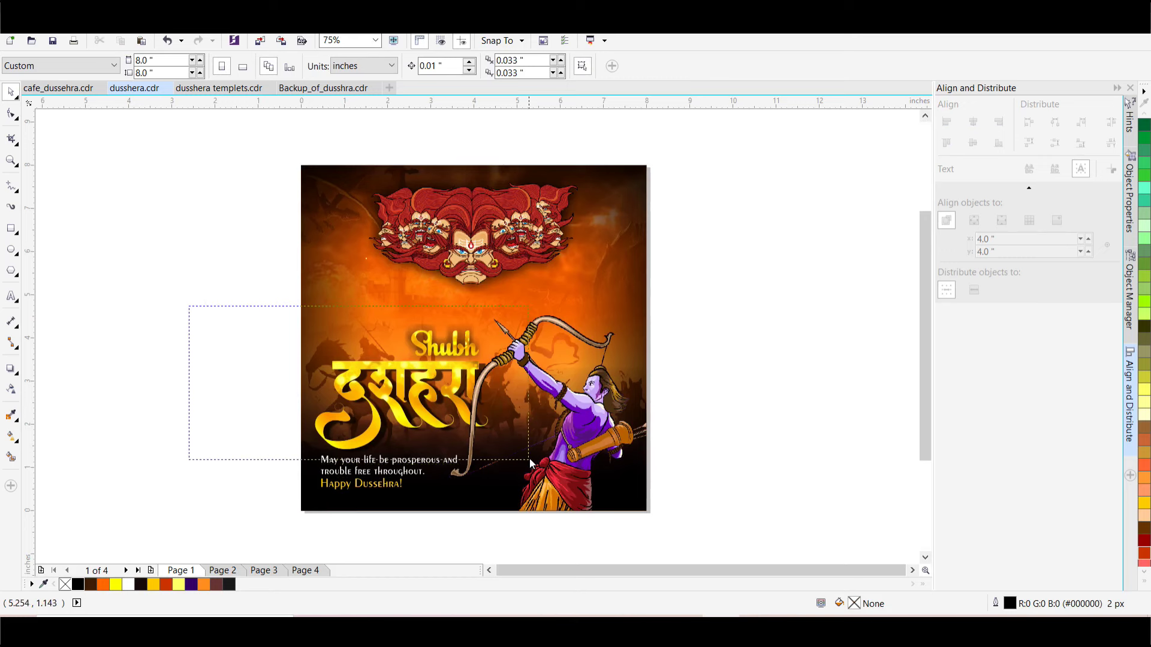
left_click(180, 258)
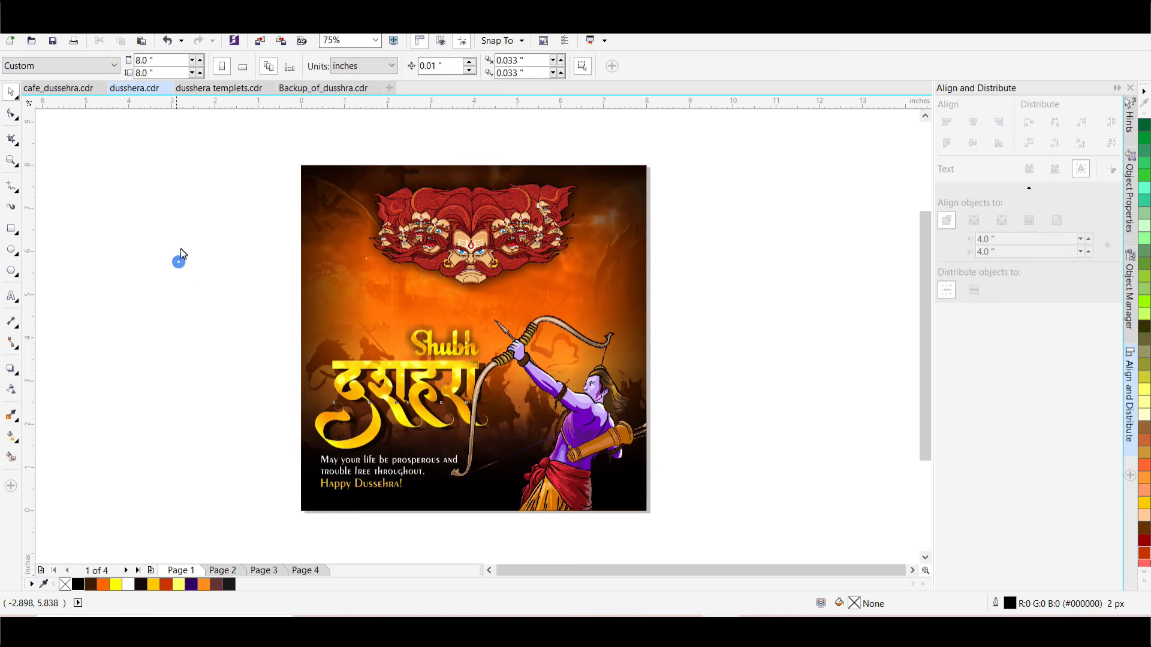
left_click(519, 220)
left_click(695, 254)
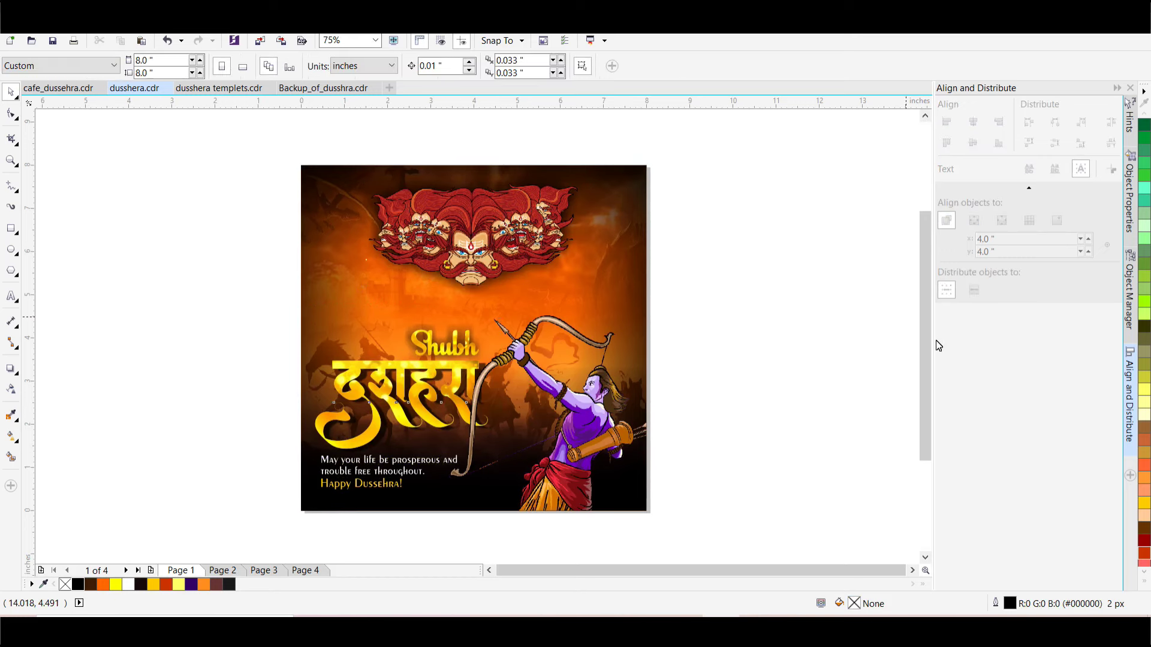
scroll(922, 354, "down", 1)
left_click(10, 160)
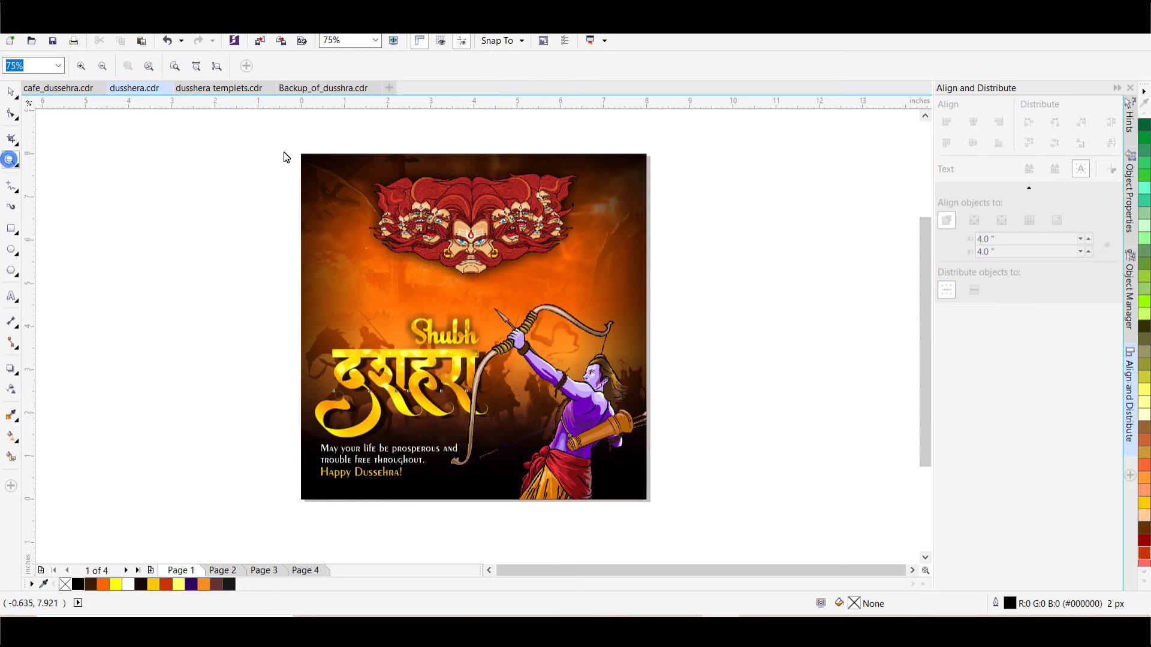
left_click_drag(285, 137, 675, 513)
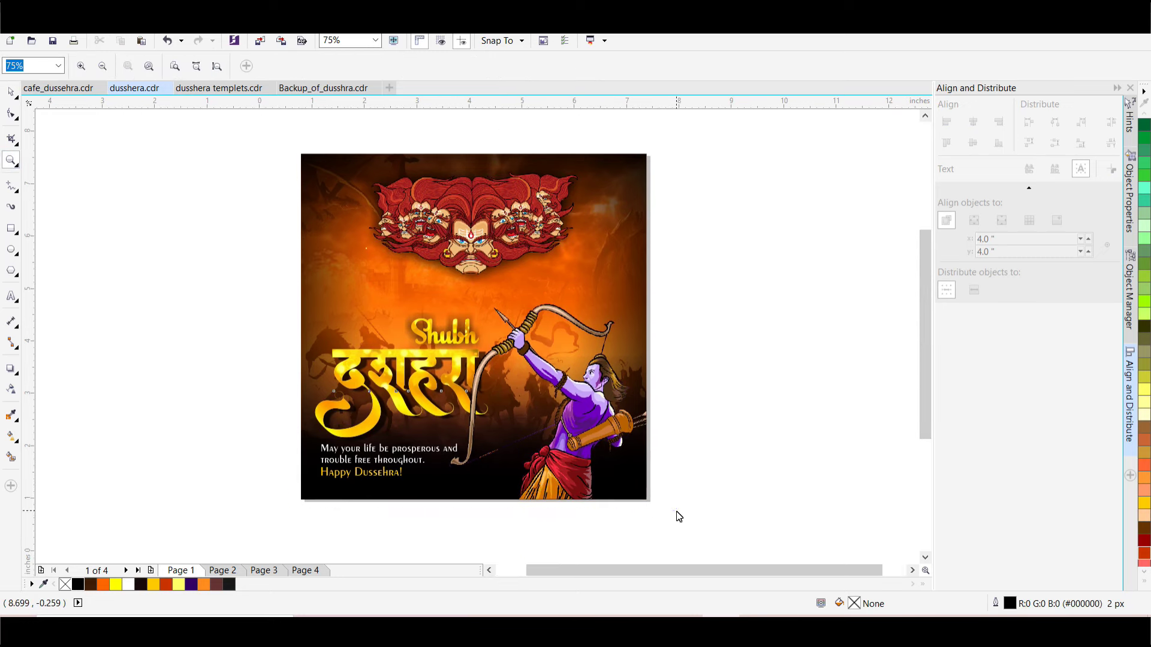